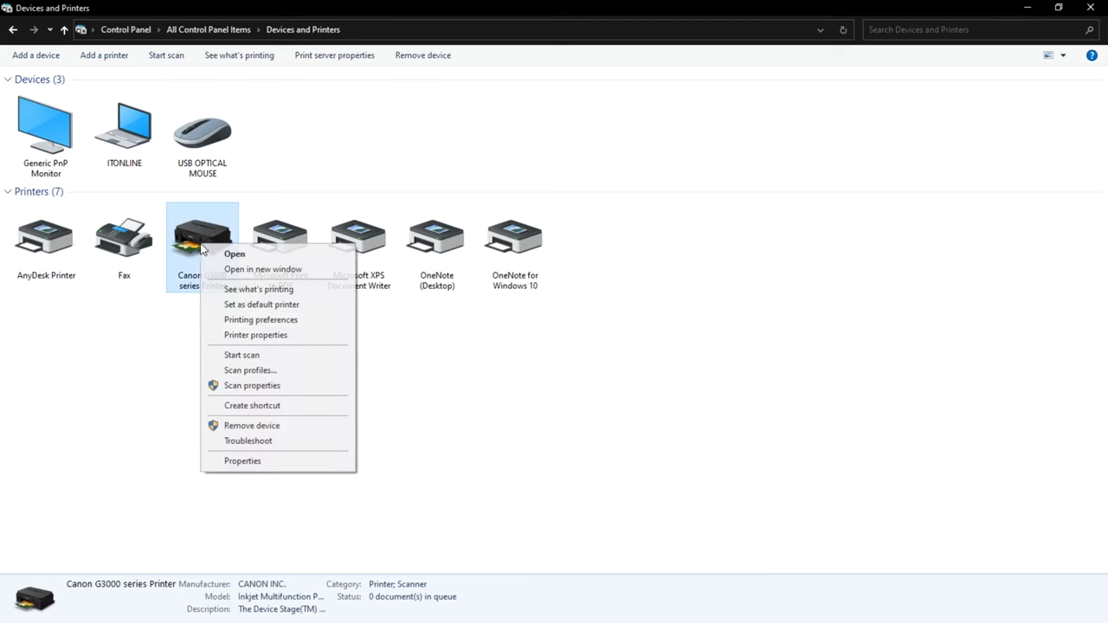
- Open the Canon G3000 series printing preferences and run Nozzle Check from its maintenance functions
click(291, 322)
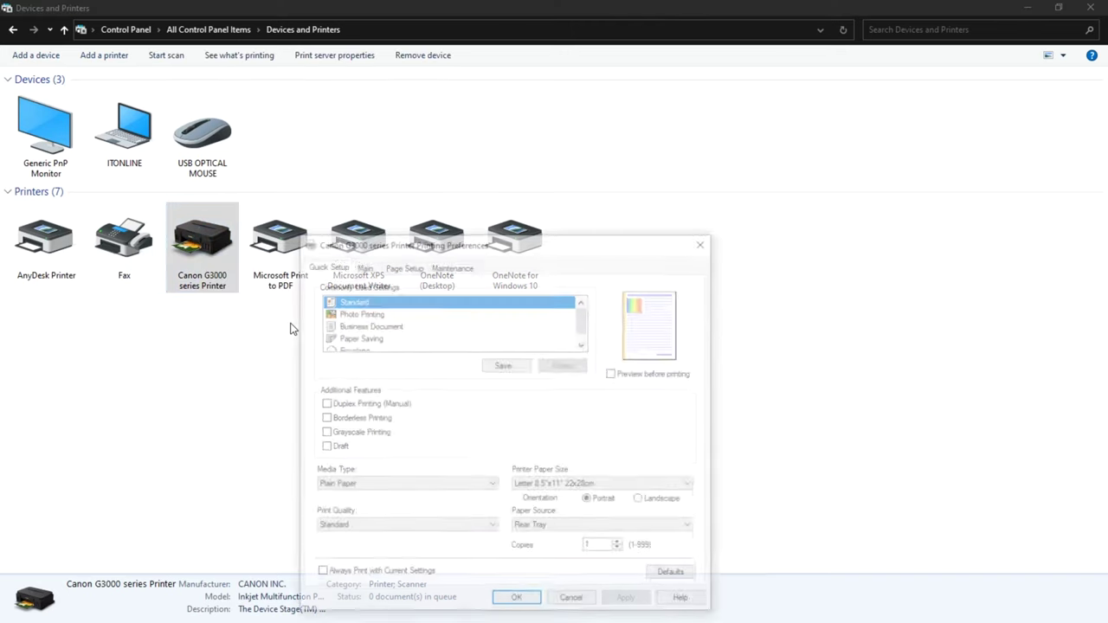
drag(453, 245, 452, 126)
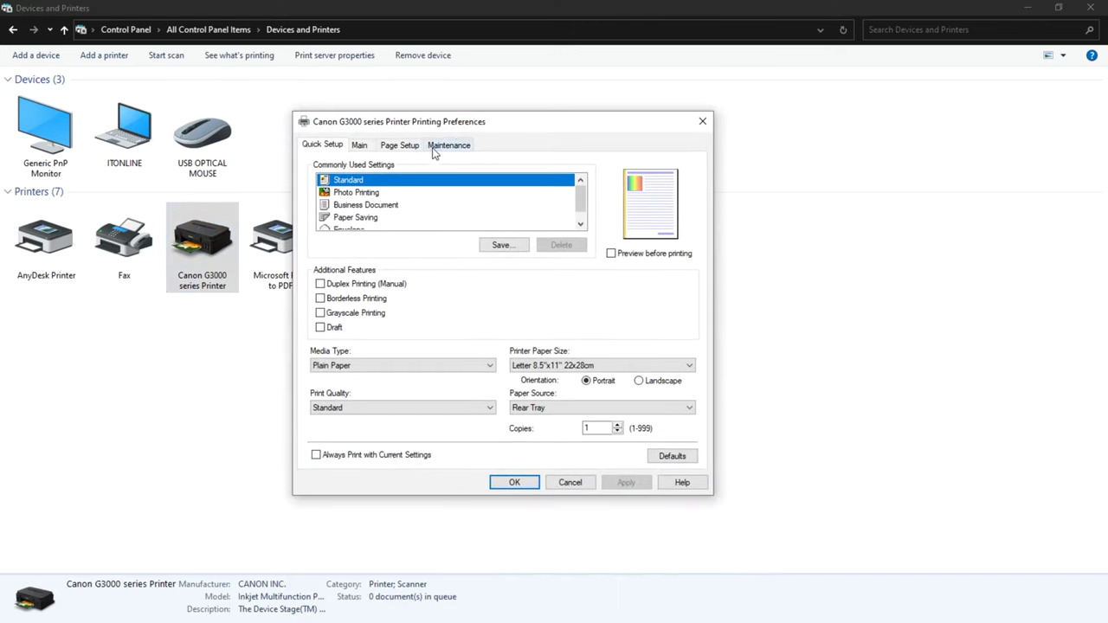
click(434, 149)
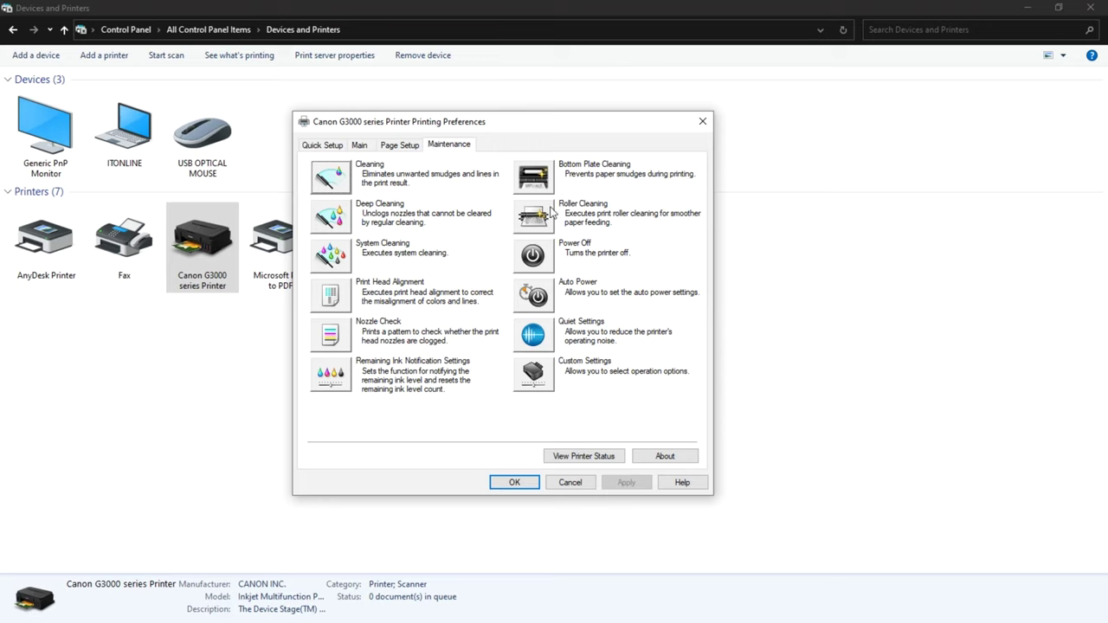
click(329, 333)
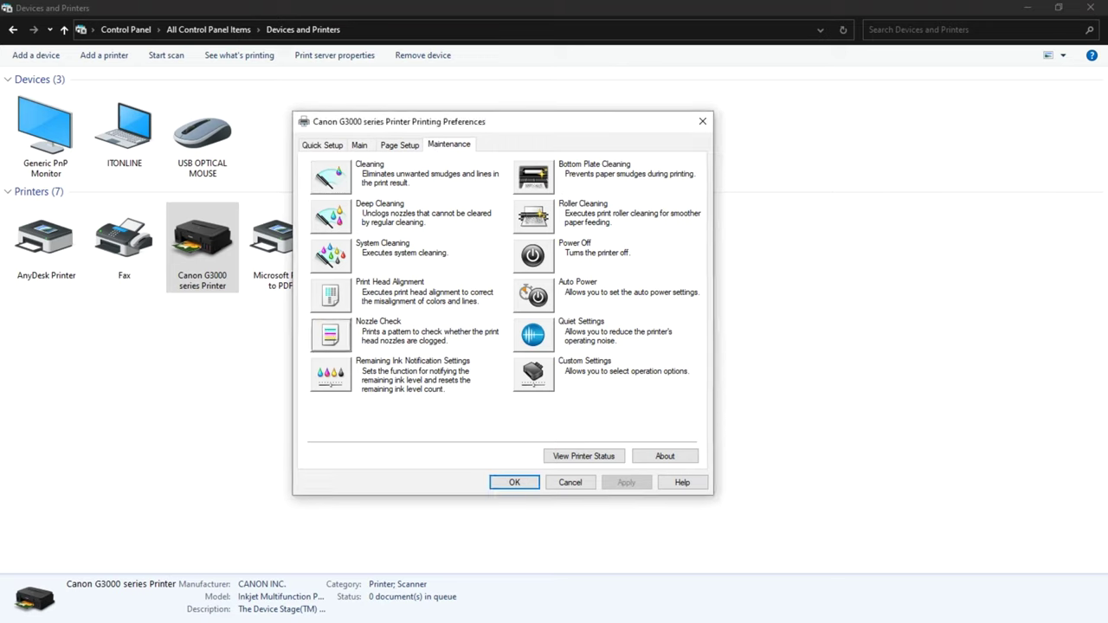
- View the printer's status and error support code, and check its print queue
click(599, 457)
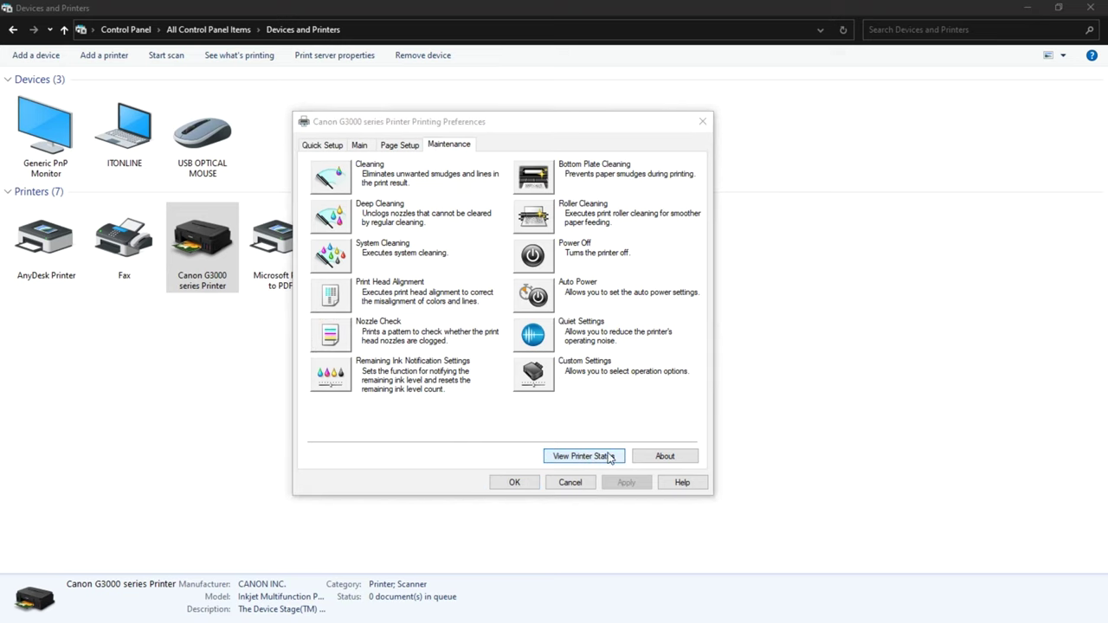
drag(742, 158, 599, 201)
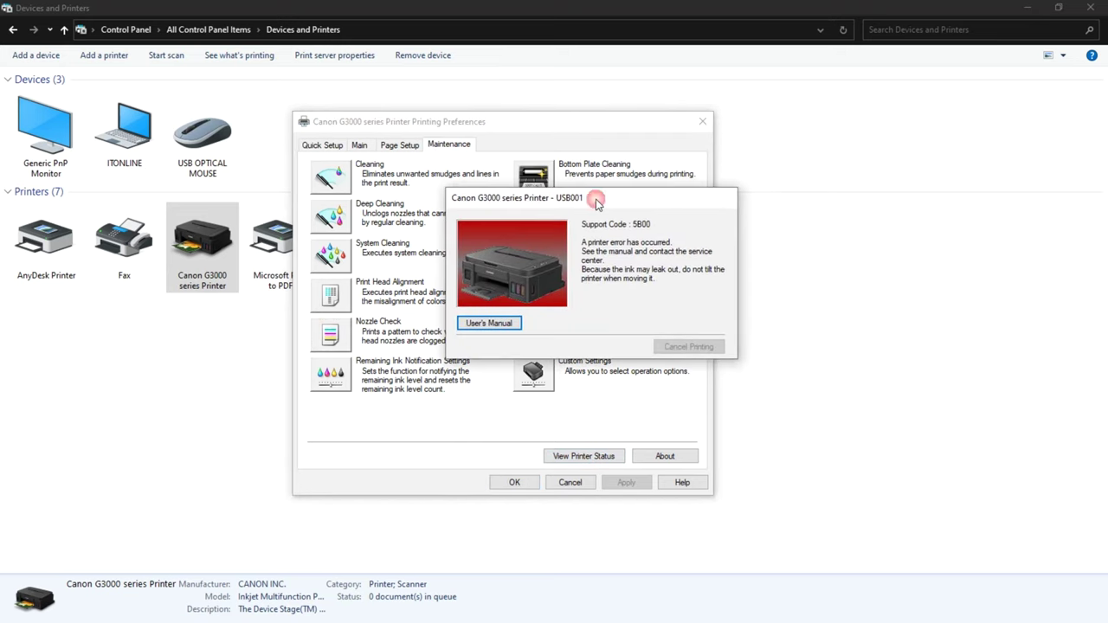
drag(700, 338, 638, 357)
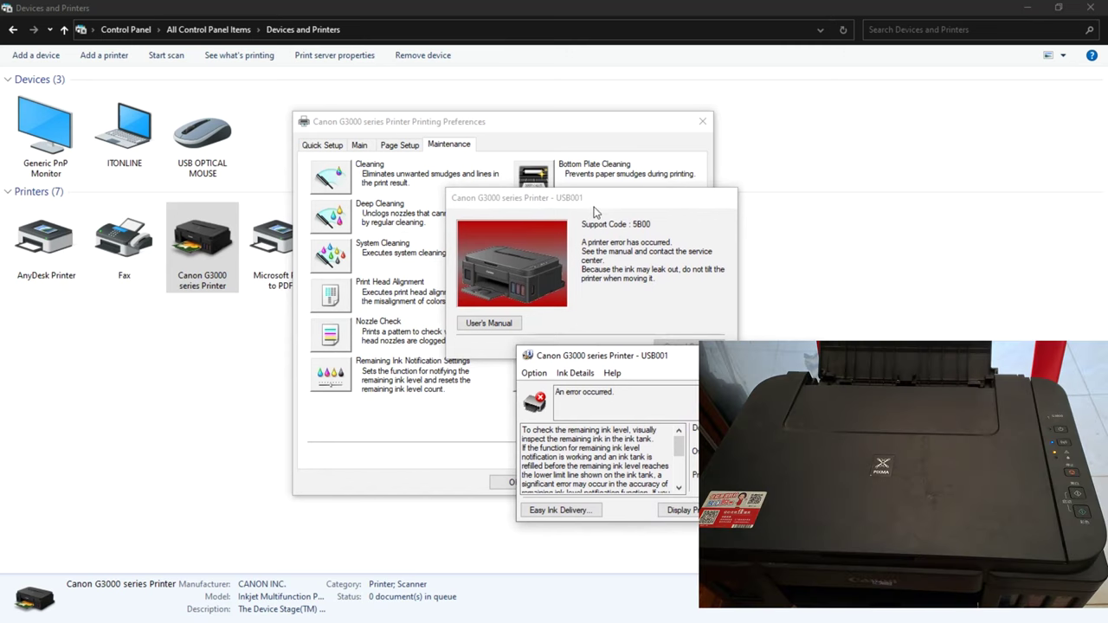
drag(593, 208, 440, 141)
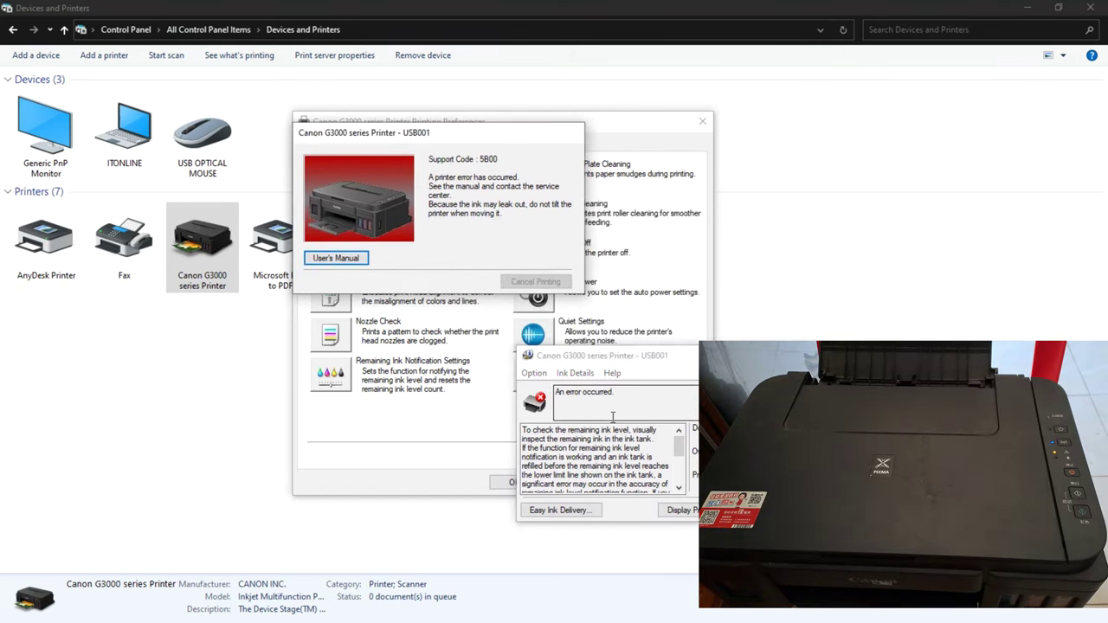
drag(659, 358, 666, 342)
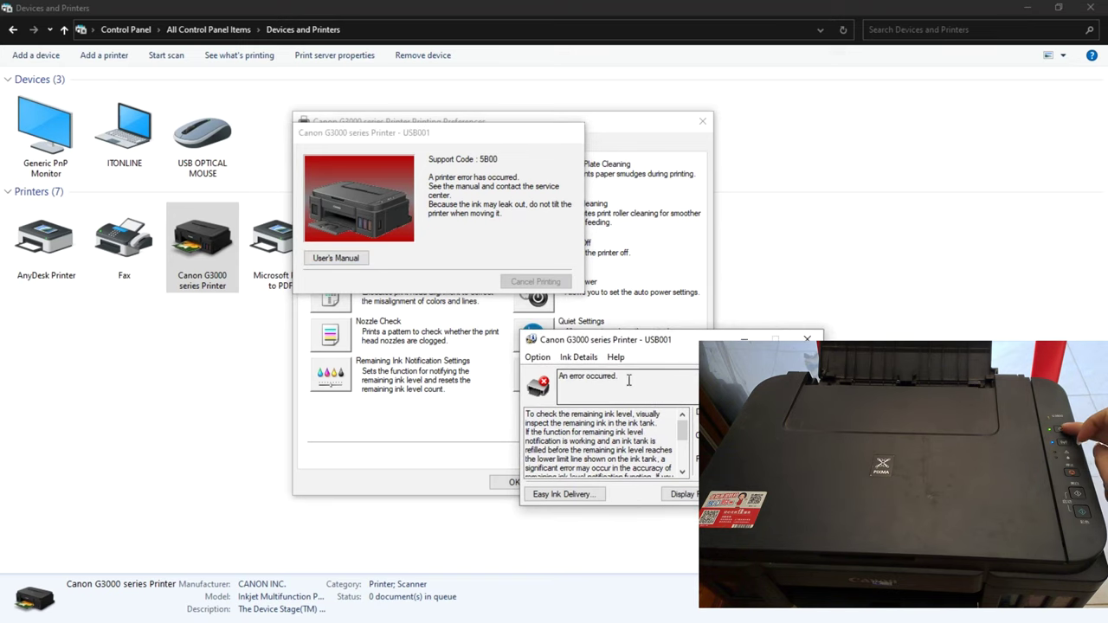
click(676, 495)
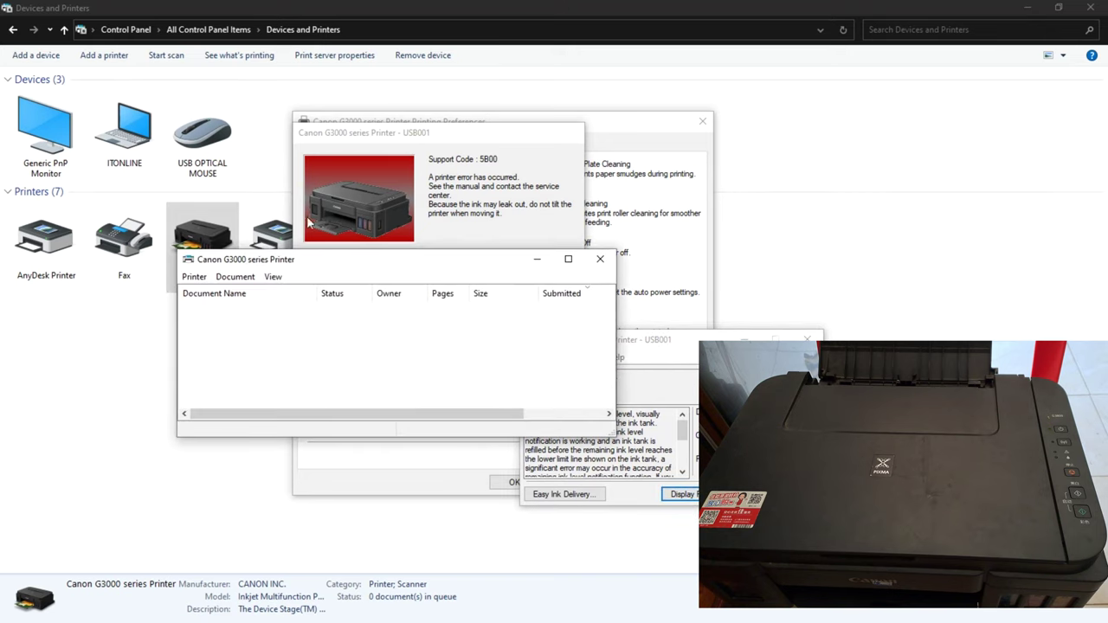
click(600, 259)
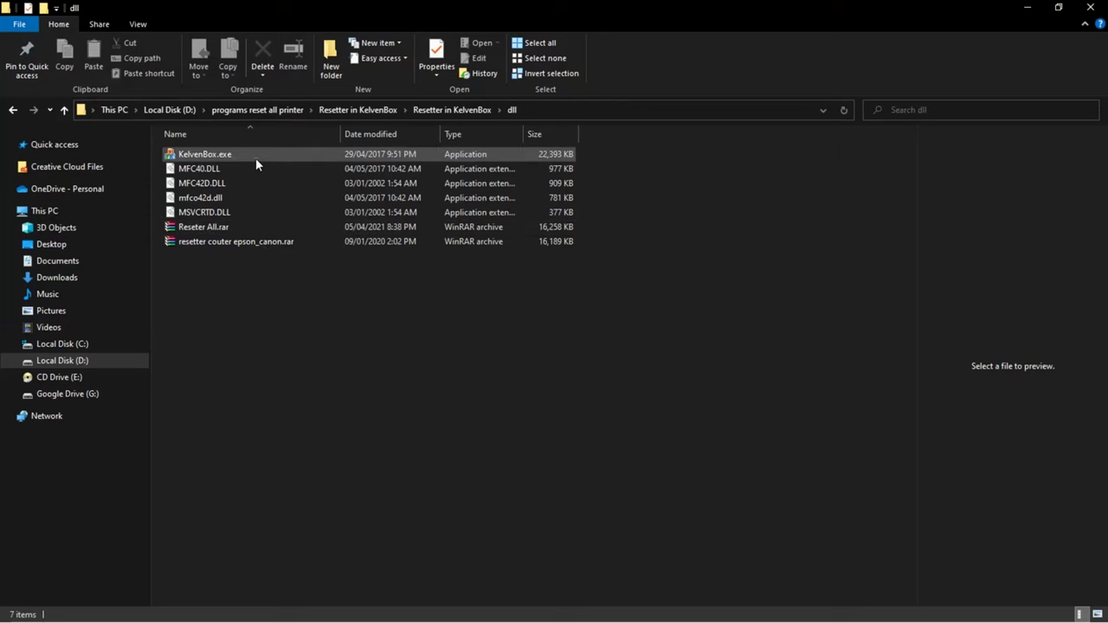
- Launch KelvenBox.exe from the dll folder and accept its opening screen
double_click(255, 157)
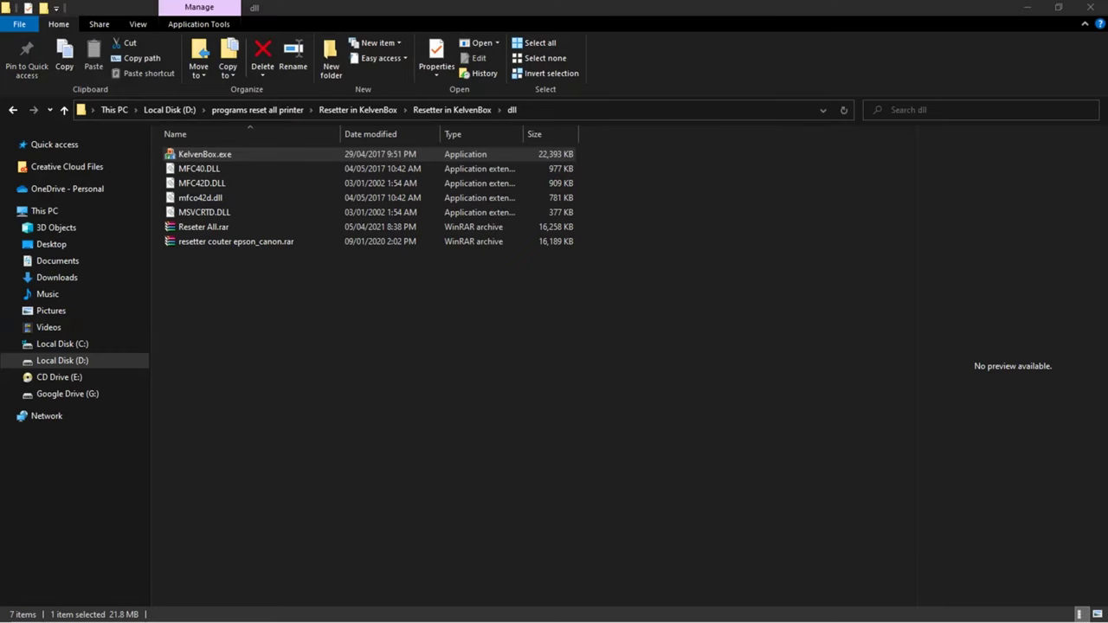
drag(141, 181, 532, 87)
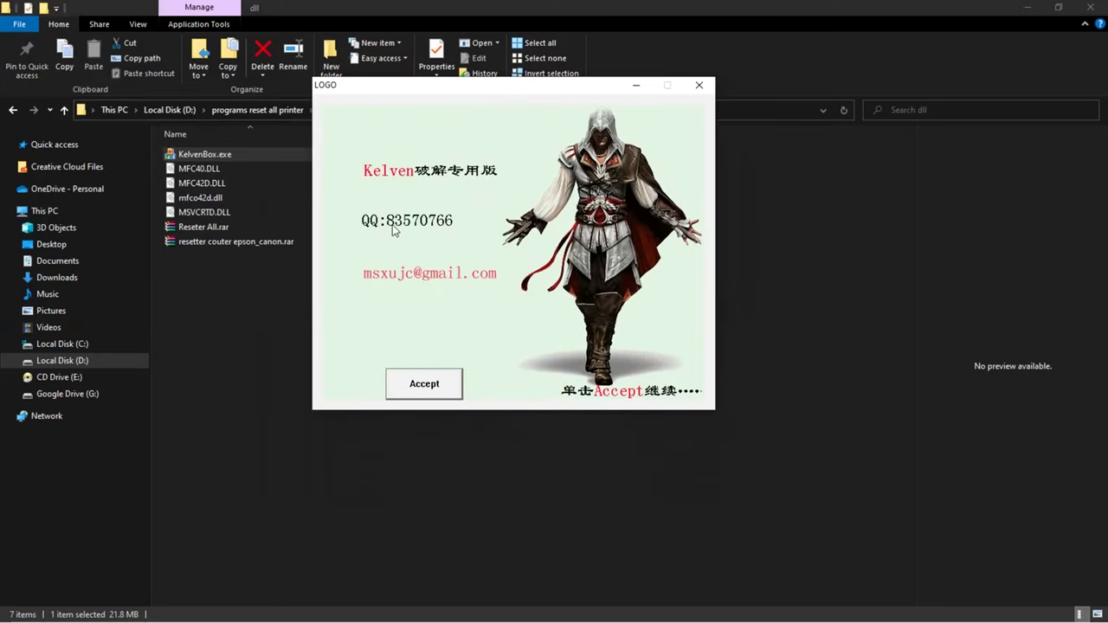
click(437, 388)
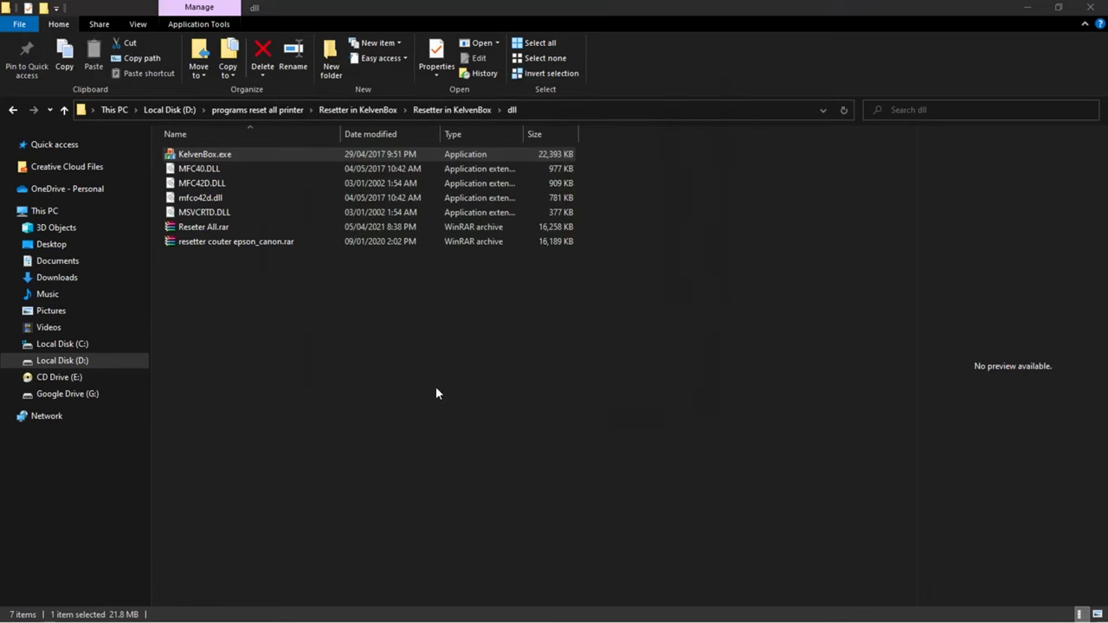
drag(477, 92, 517, 97)
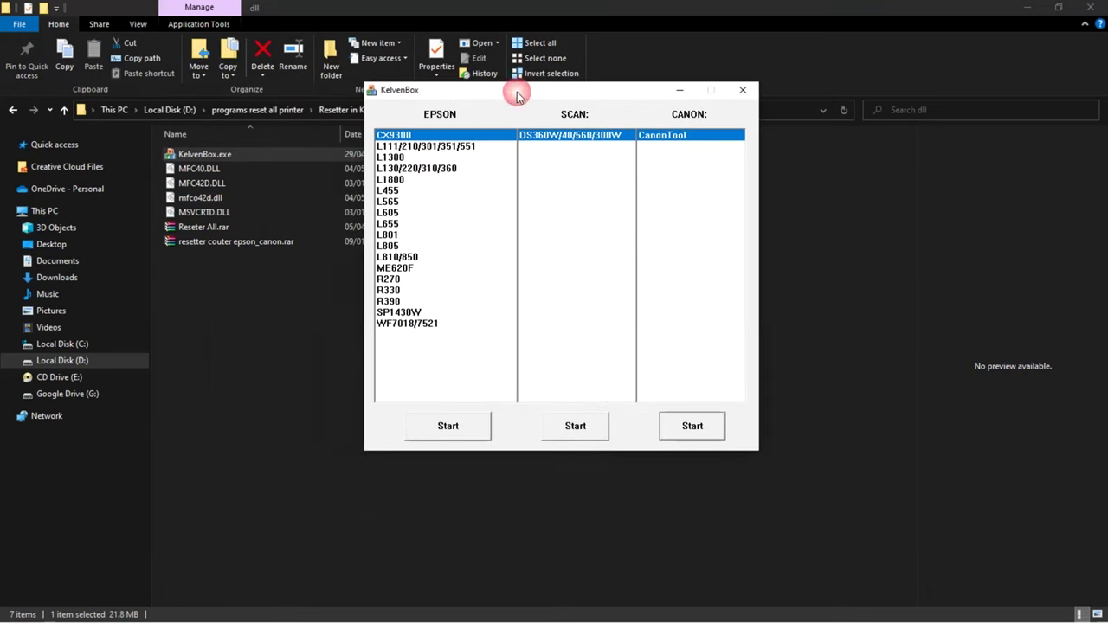
- Start CanonTool from the Canon list to load the service tool for the G3000 series printer
click(686, 139)
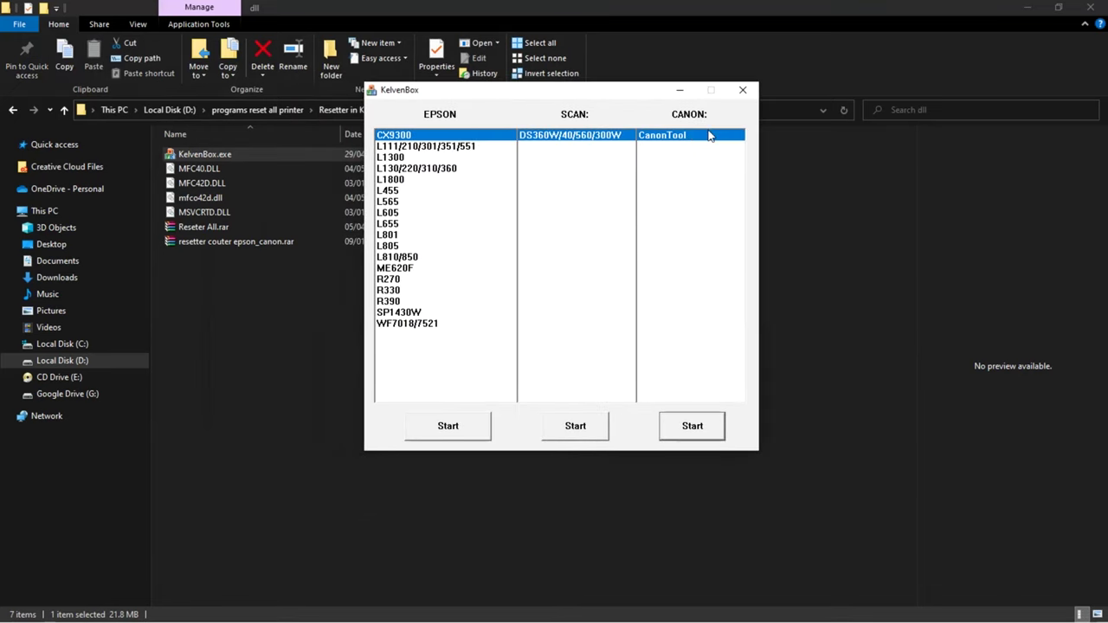
click(674, 433)
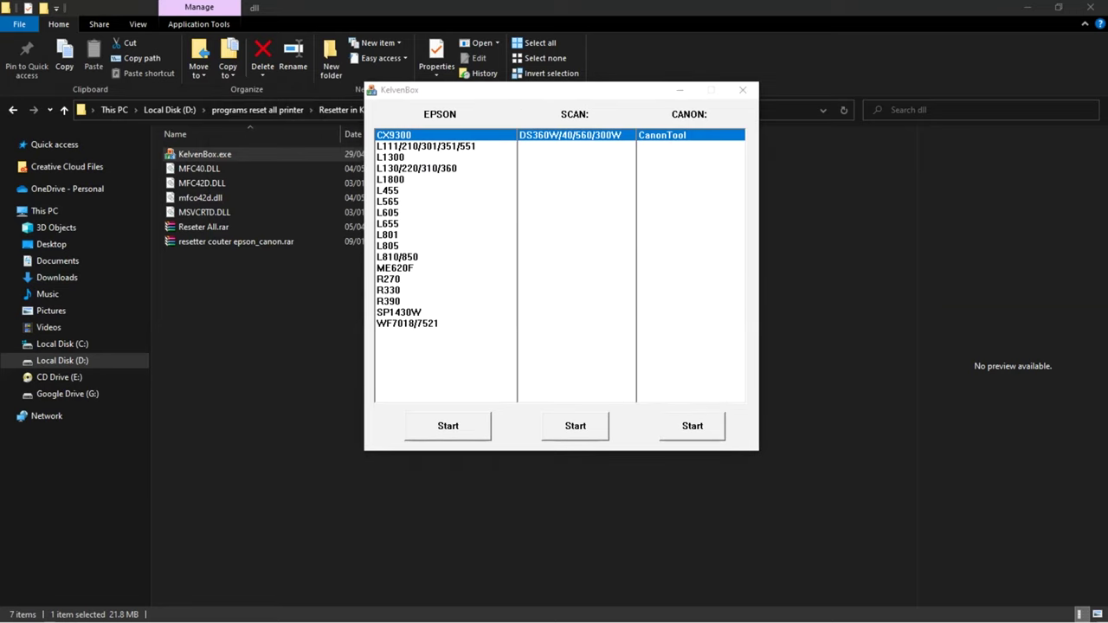
drag(618, 66, 598, 60)
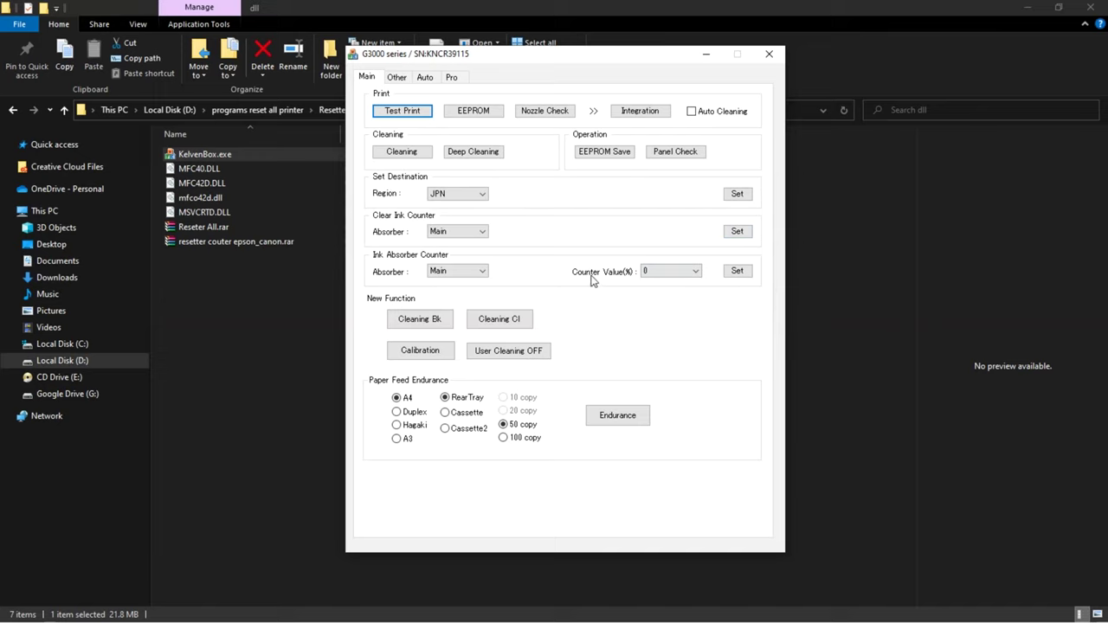
- Set the Main ink absorber counter value to 0% and clear the Main absorber's ink counter
click(738, 272)
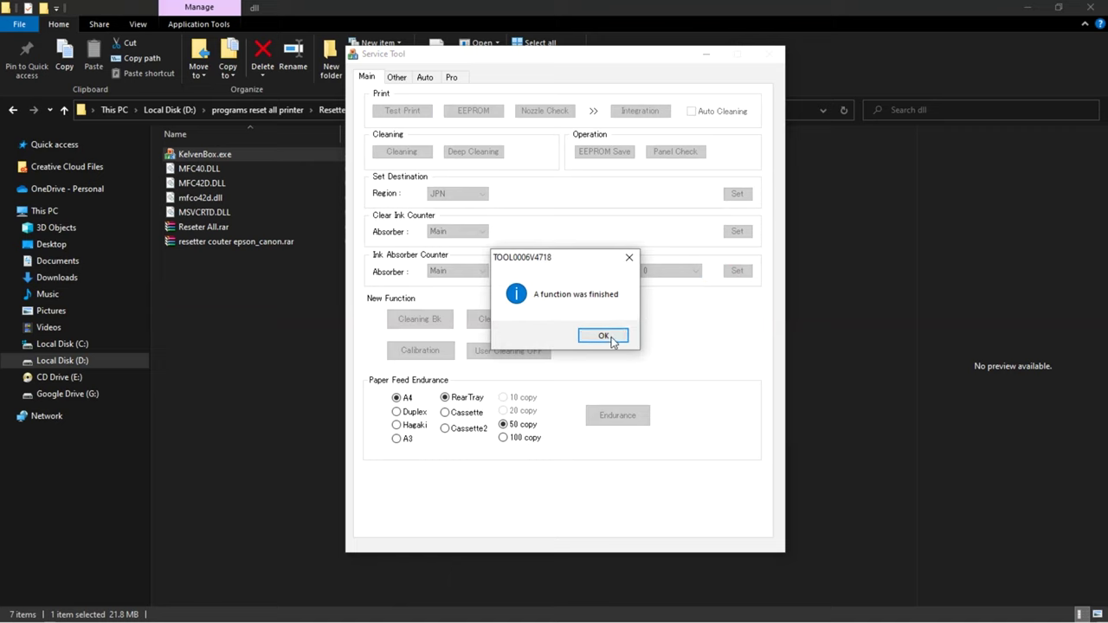
click(603, 336)
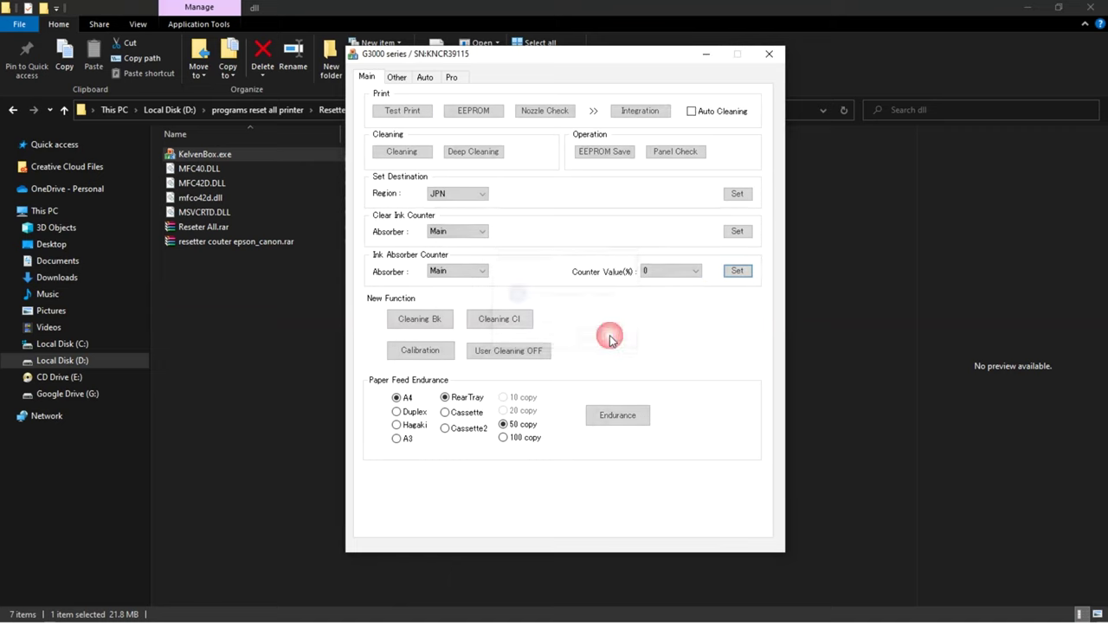
click(736, 231)
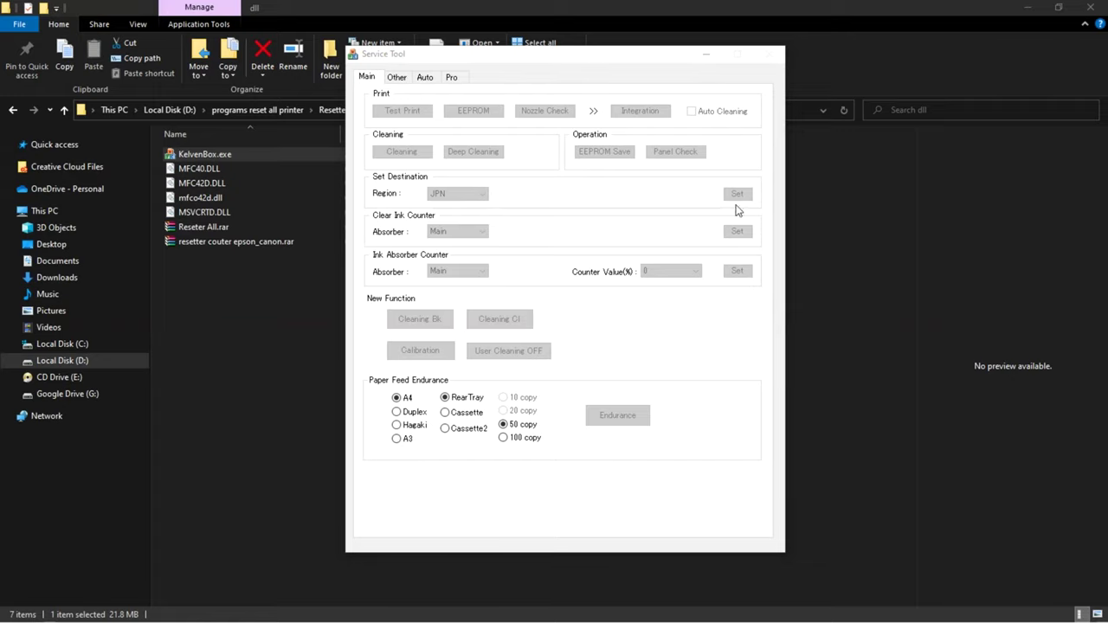
drag(475, 57, 487, 47)
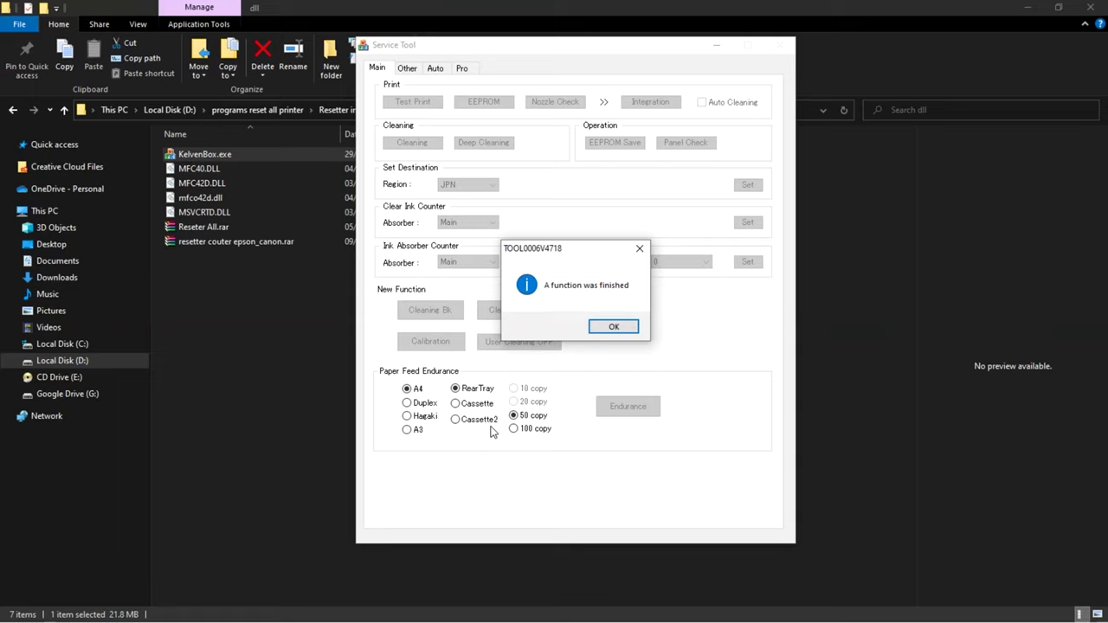
click(611, 327)
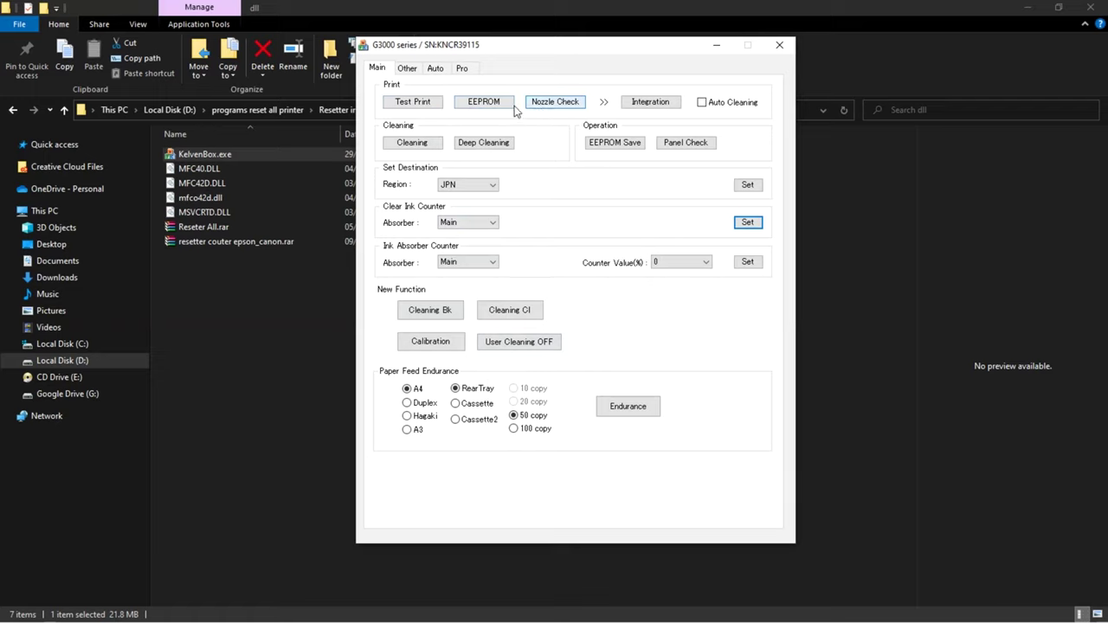
- Run a test print and print the EEPROM information using RearTray as the paper source
click(436, 105)
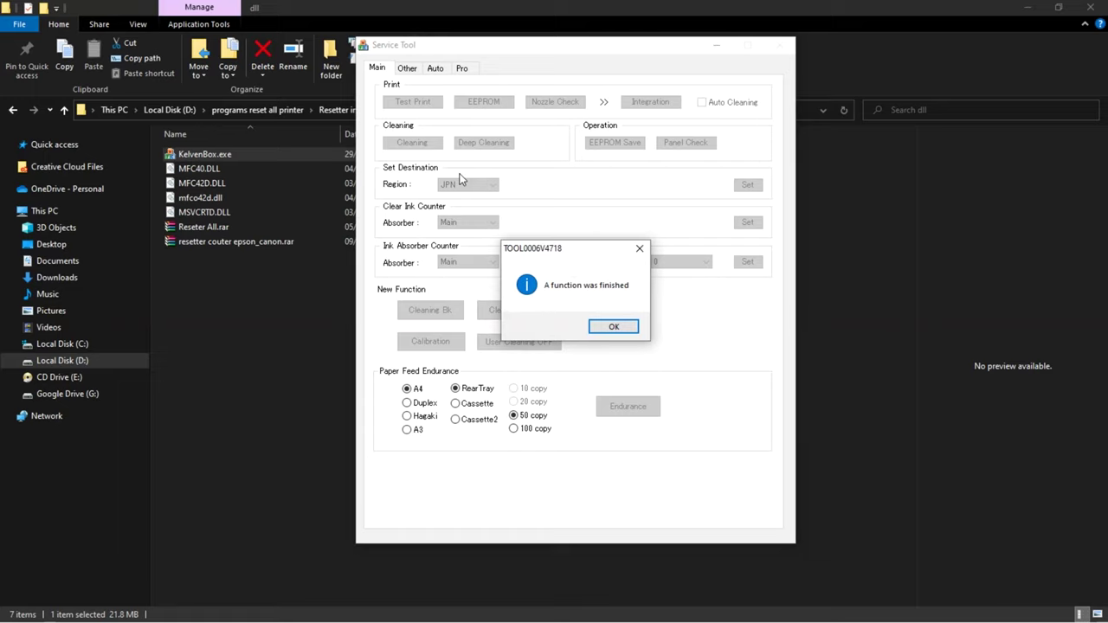
click(624, 328)
click(485, 103)
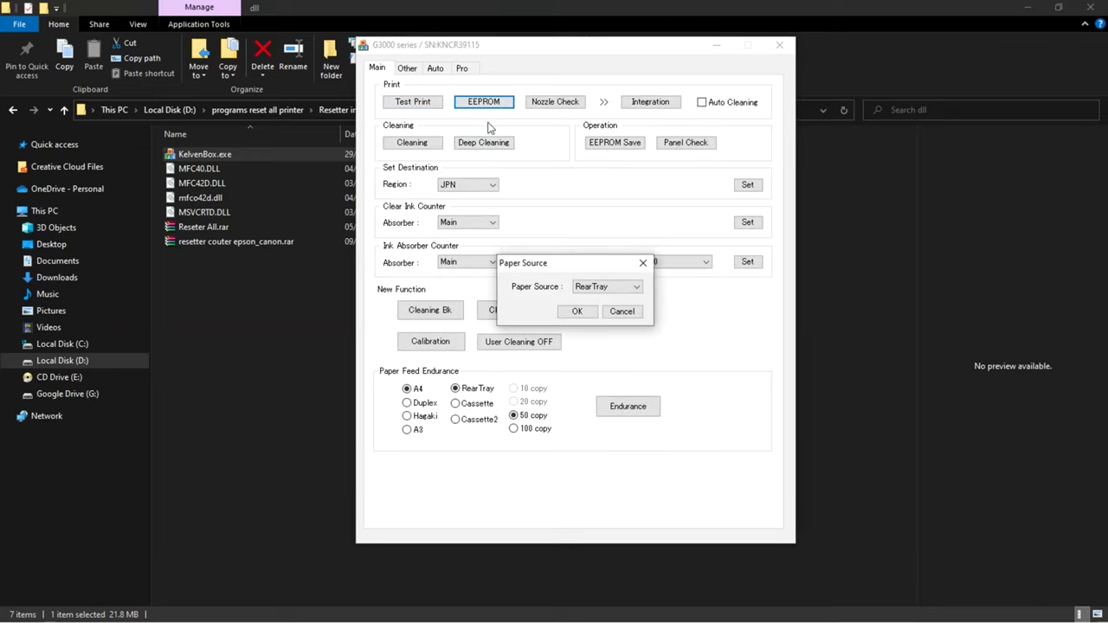
click(578, 312)
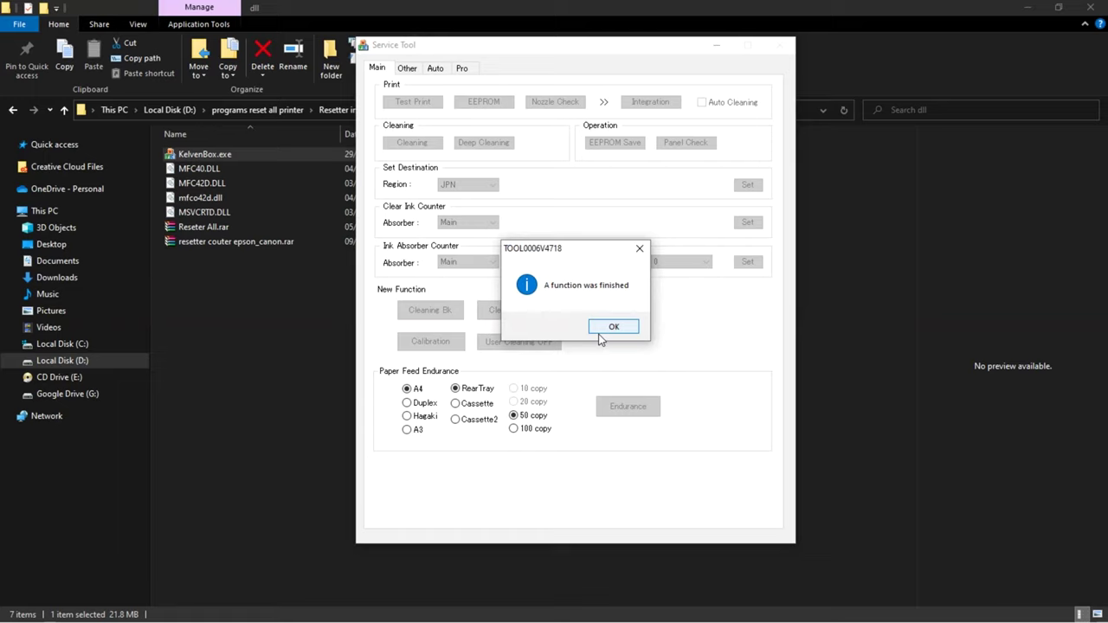
click(611, 333)
- Print the nozzle check pattern using RearTray as the paper source
click(555, 102)
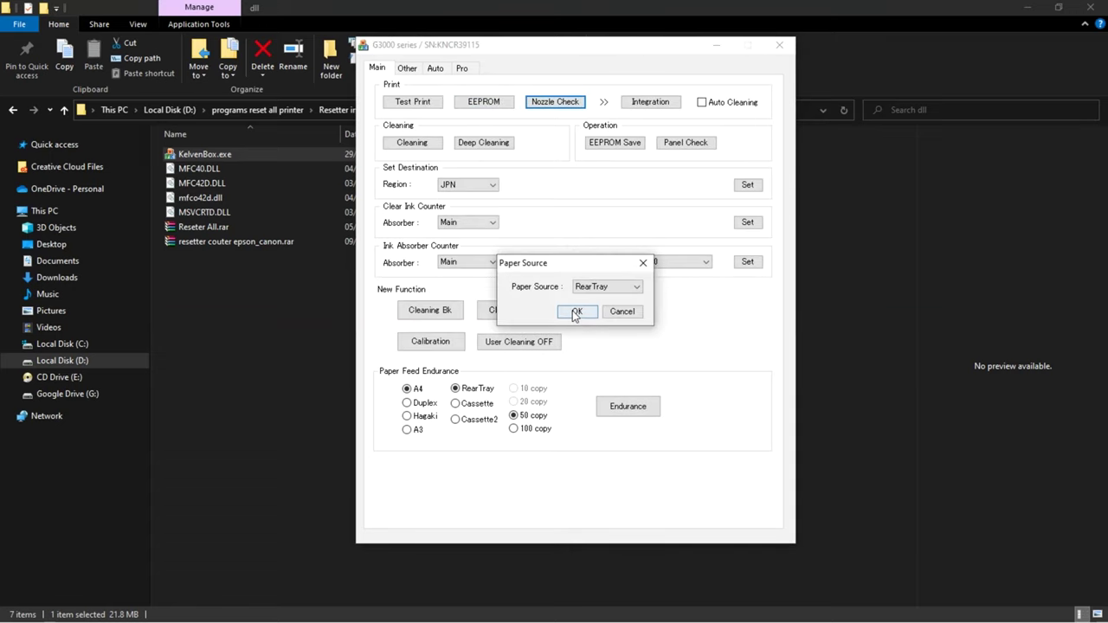
click(575, 313)
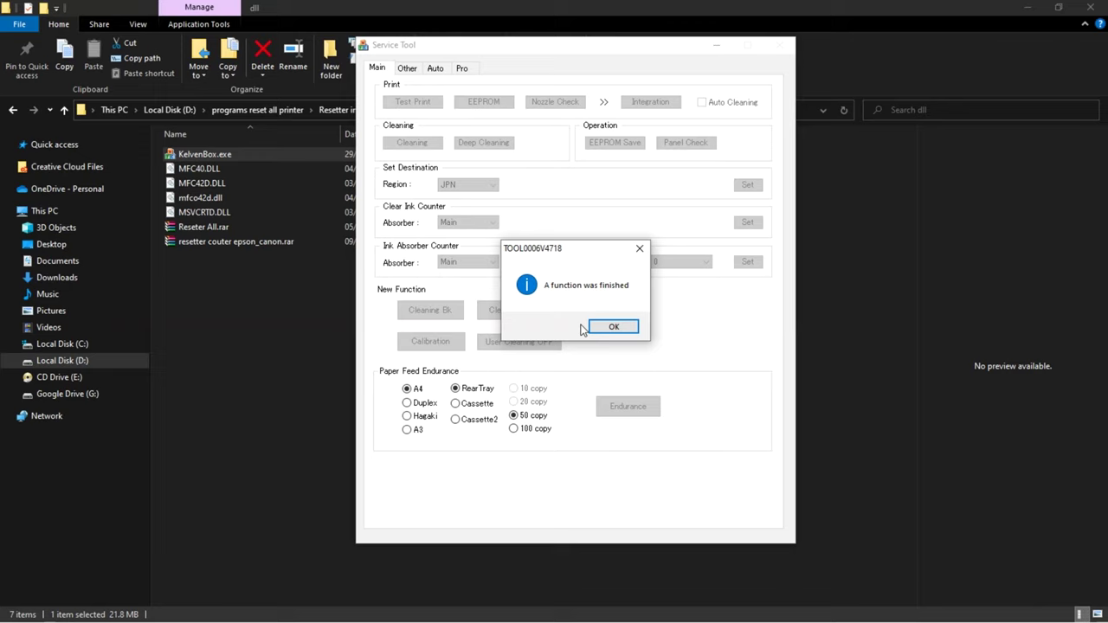
click(612, 327)
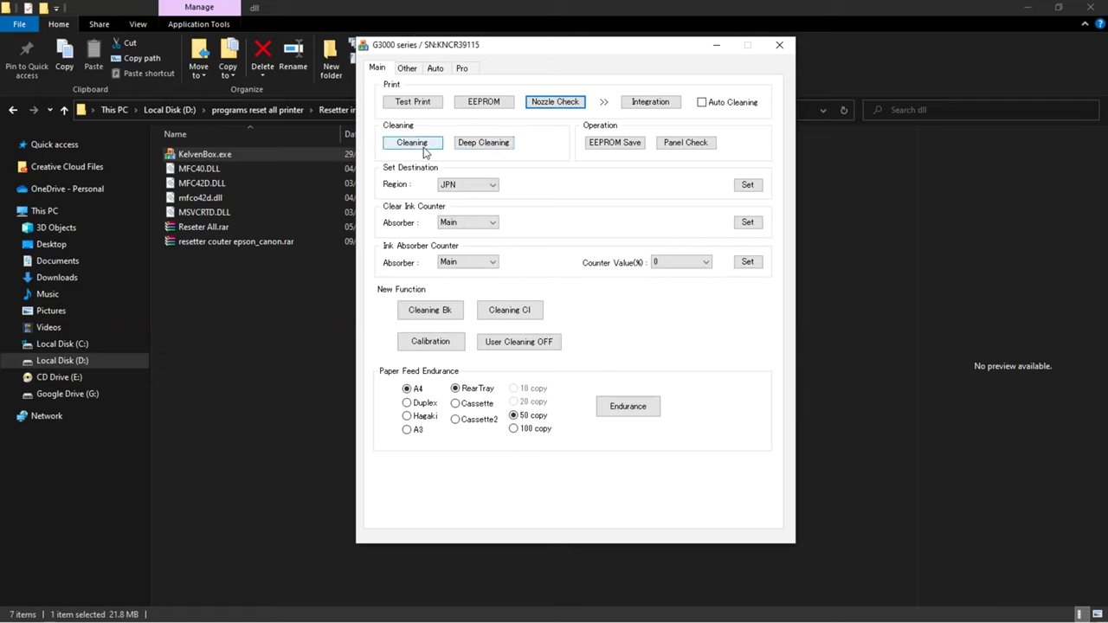
- Try to run the Cleaning Bk function, and print the nozzle check pattern again from RearTray
click(443, 316)
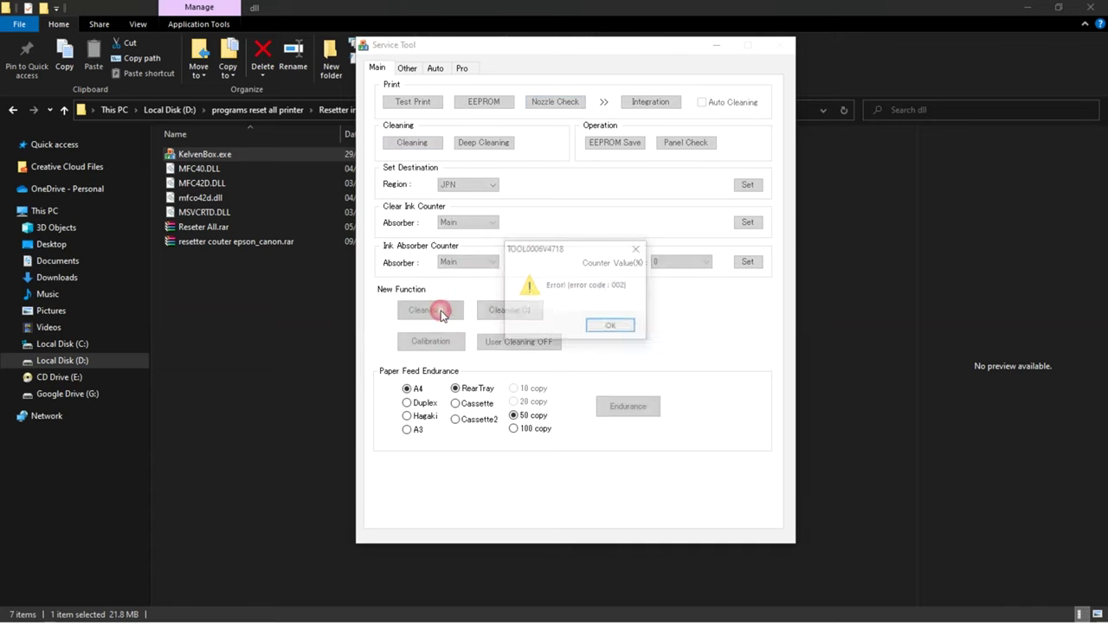
click(612, 327)
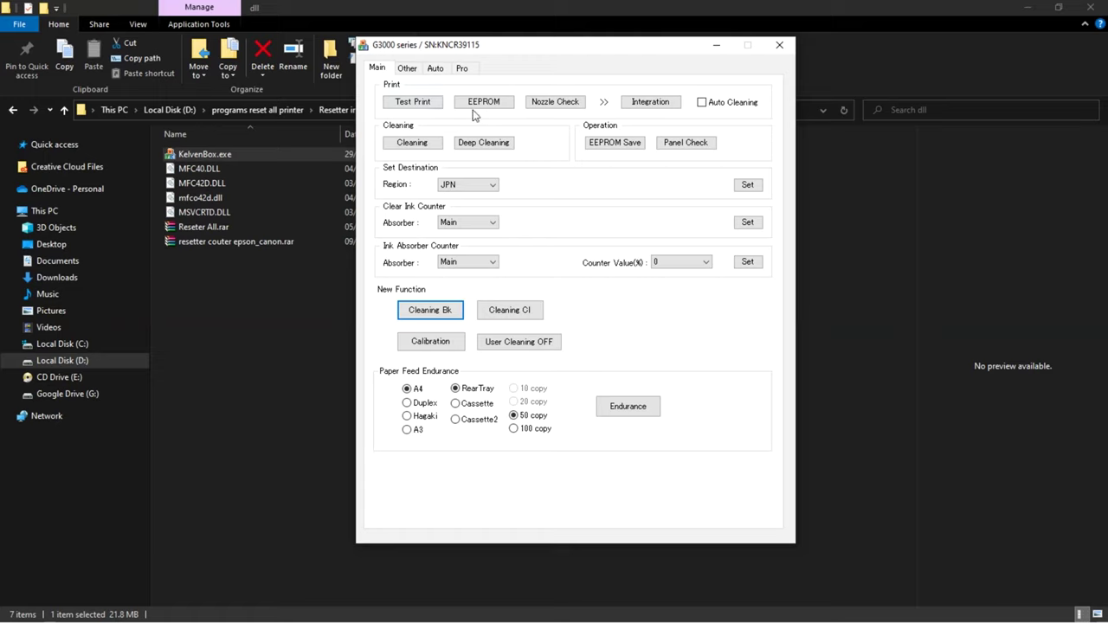
click(551, 103)
click(572, 311)
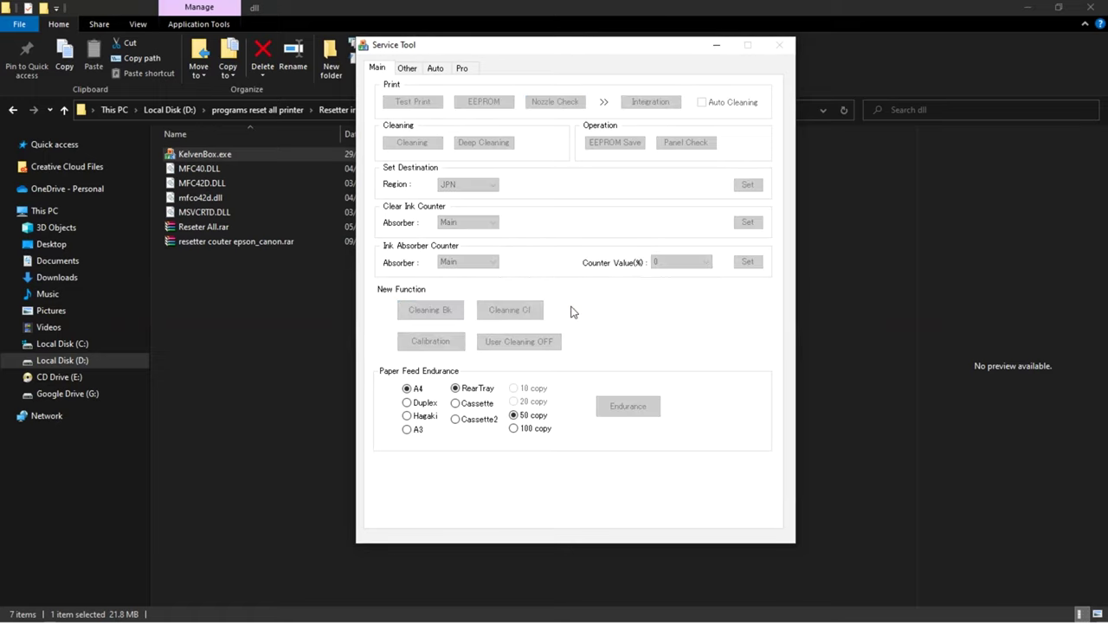
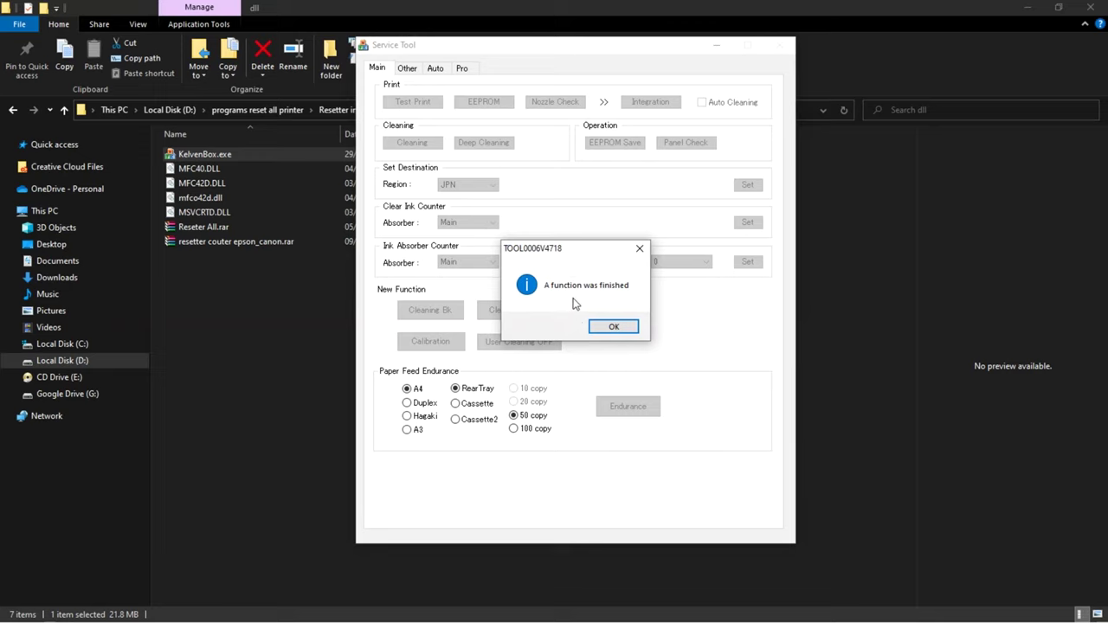
click(602, 329)
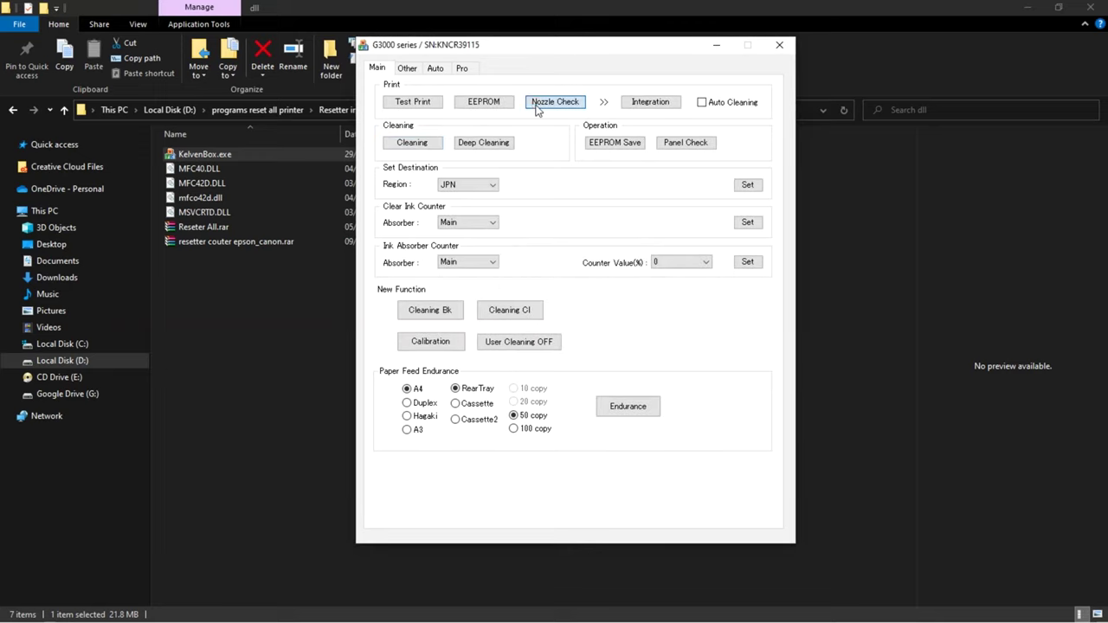
- Print one more nozzle check pattern from the service tool with RearTray as the paper source
click(537, 108)
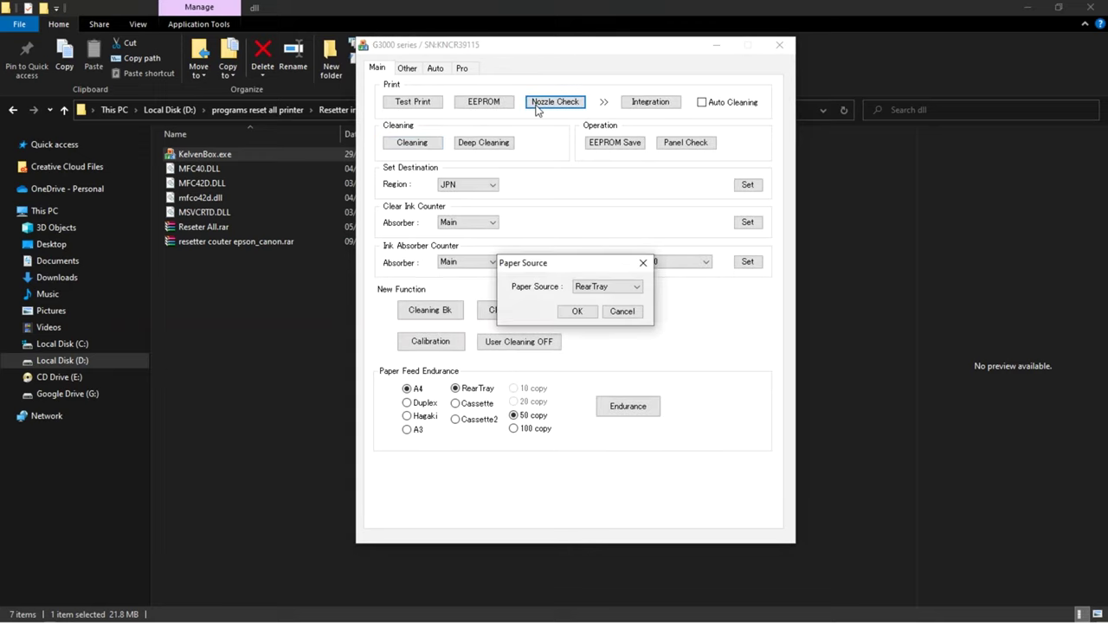
click(572, 312)
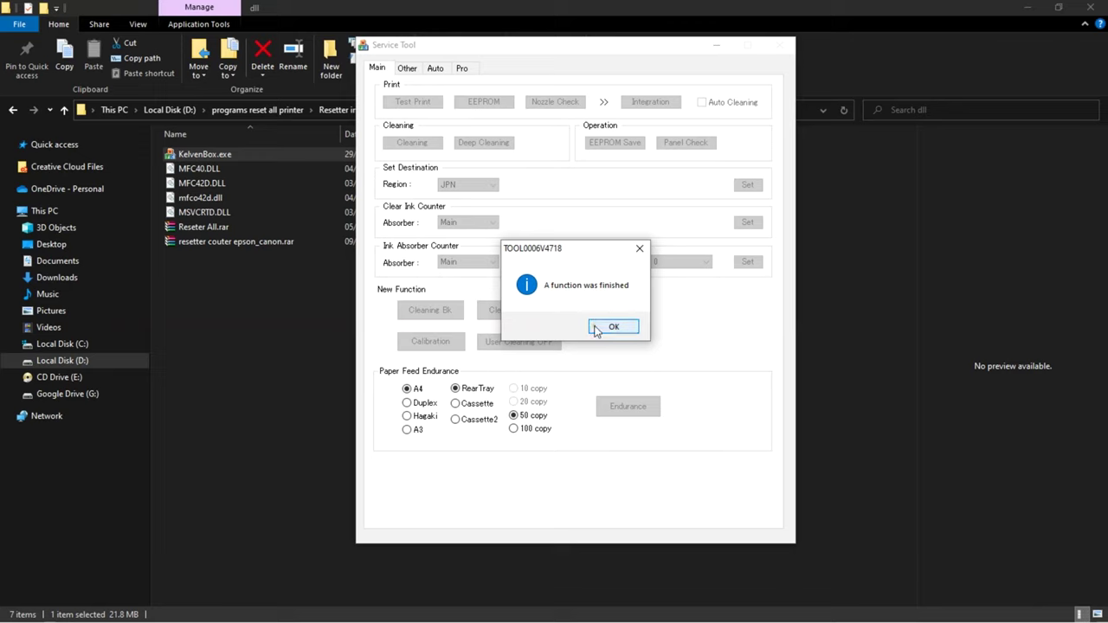
click(595, 328)
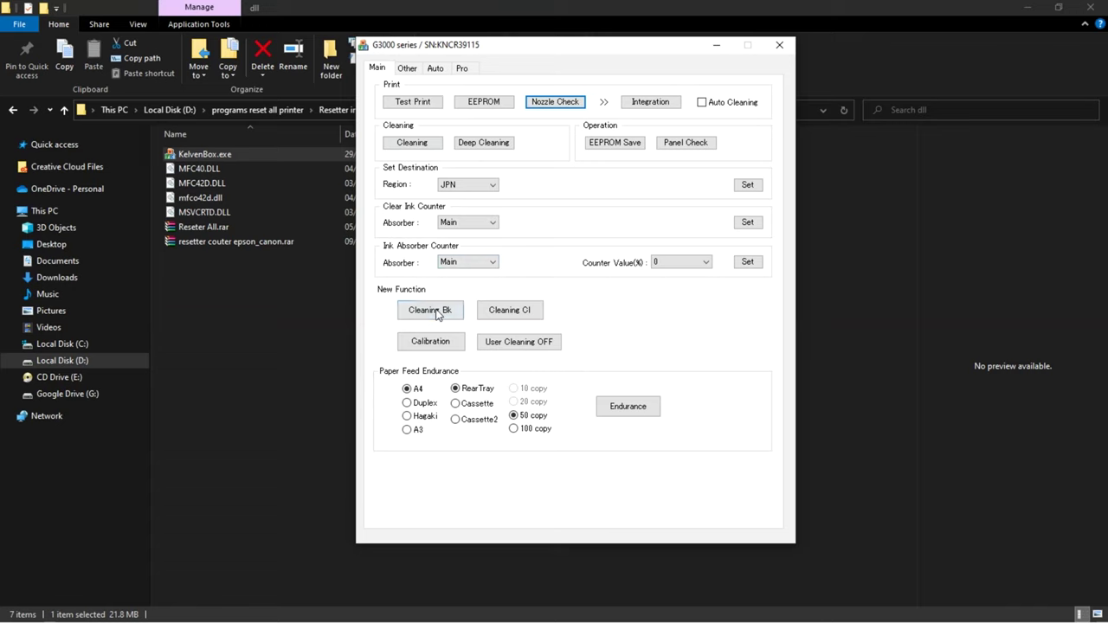
- Close the service tool, KelvenBox and the dll folder window, and return to the Canon G3000 series Printing Preferences
click(780, 44)
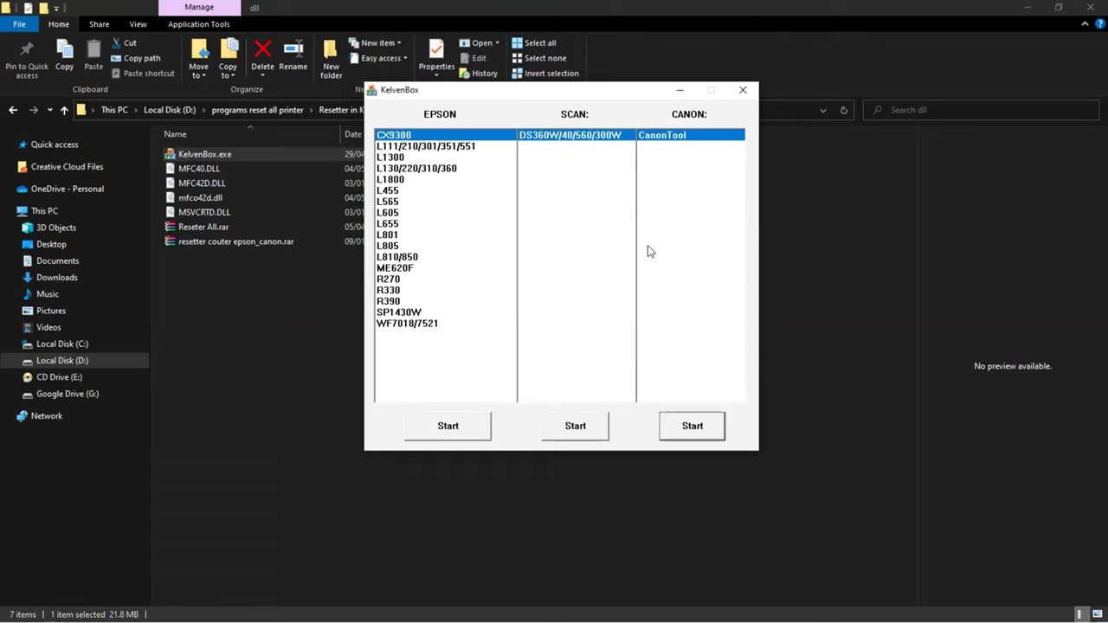
click(743, 90)
click(1058, 7)
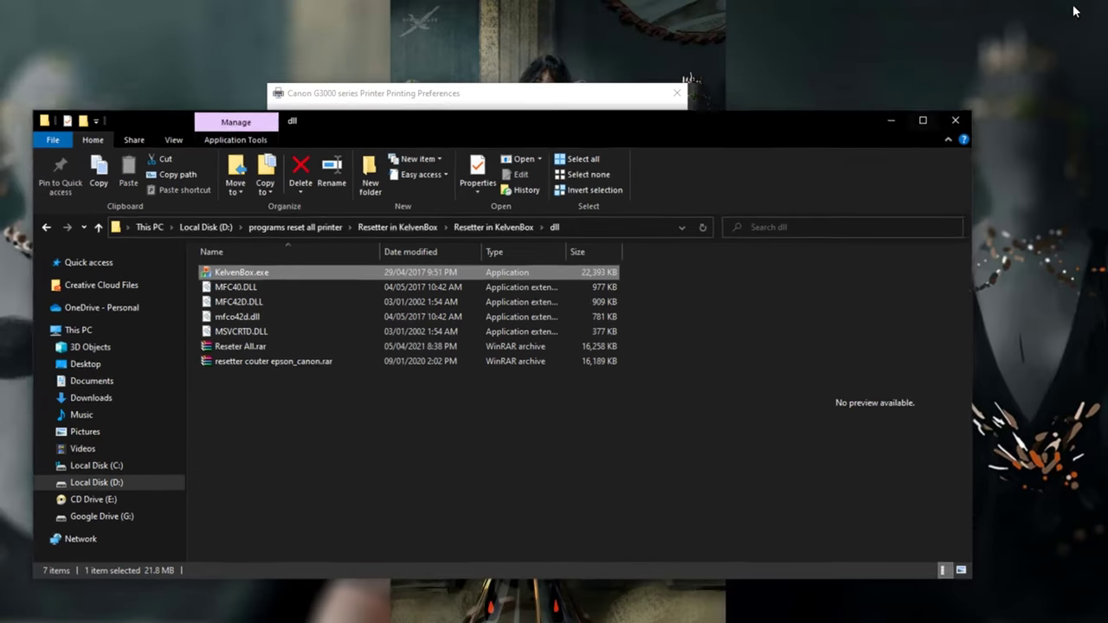
click(956, 130)
drag(541, 91, 545, 65)
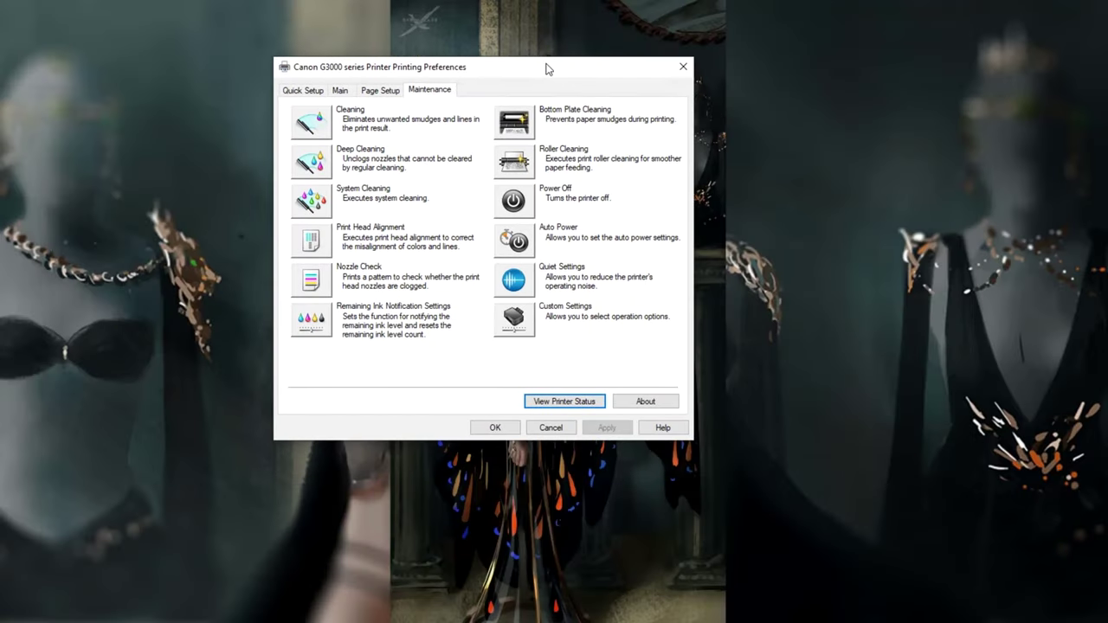
- View the printer status twice from the printing preferences and examine the status message for any remaining error
click(580, 402)
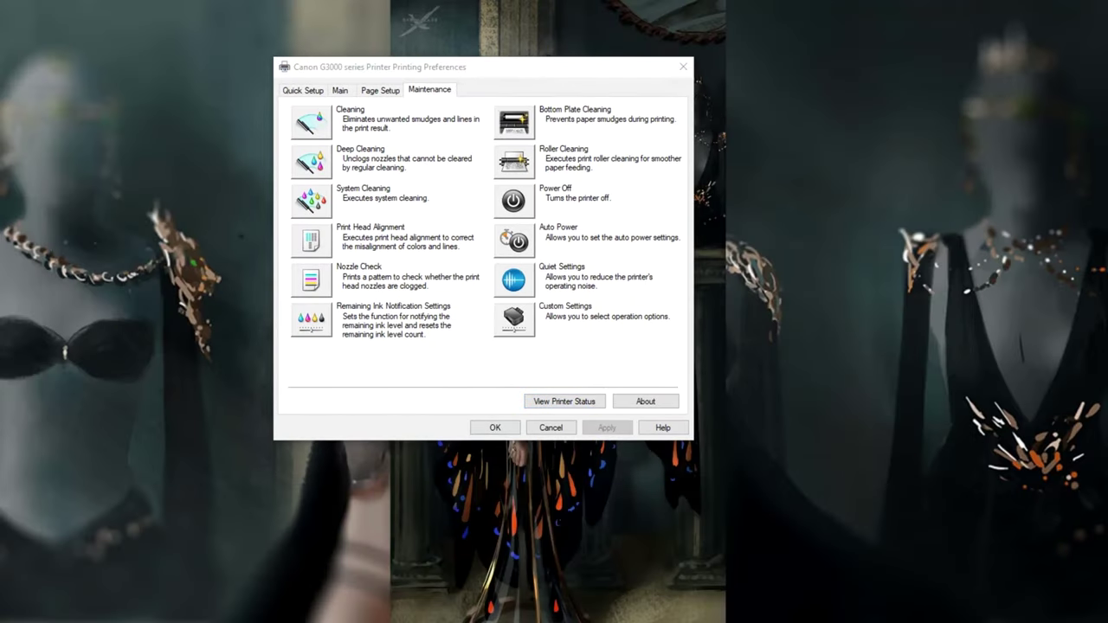
drag(374, 266, 509, 215)
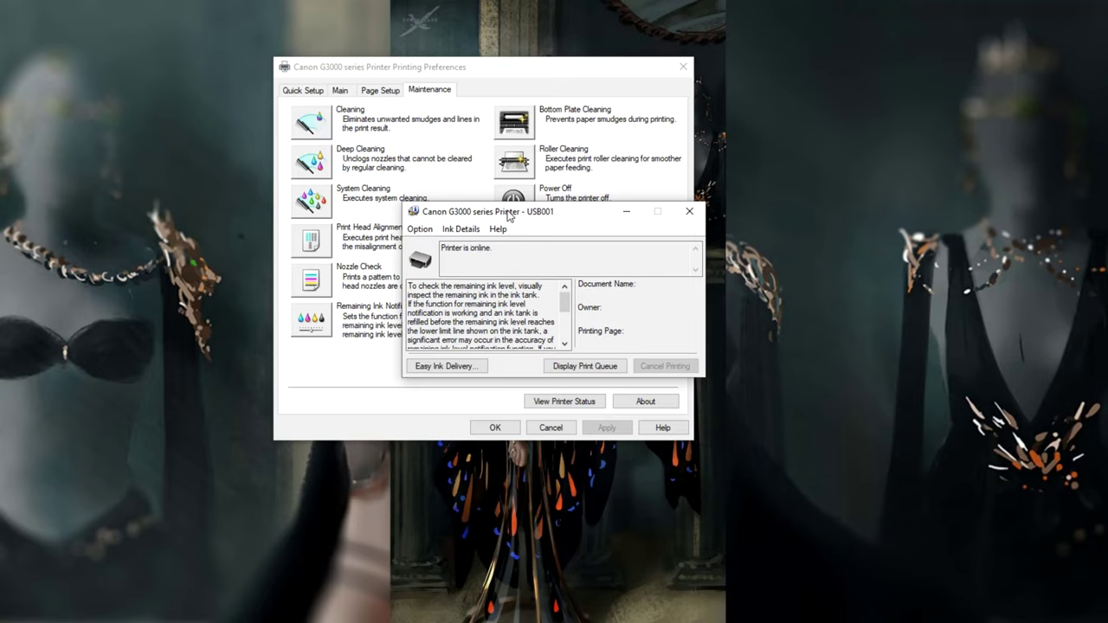
click(689, 212)
click(556, 402)
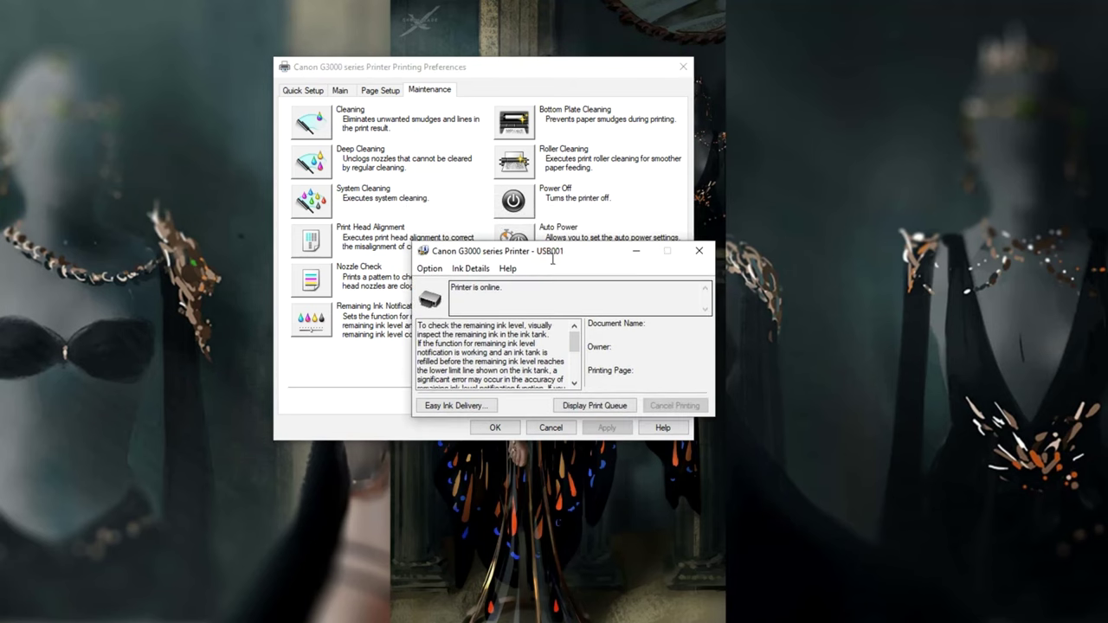
drag(459, 290, 433, 291)
click(525, 289)
click(524, 289)
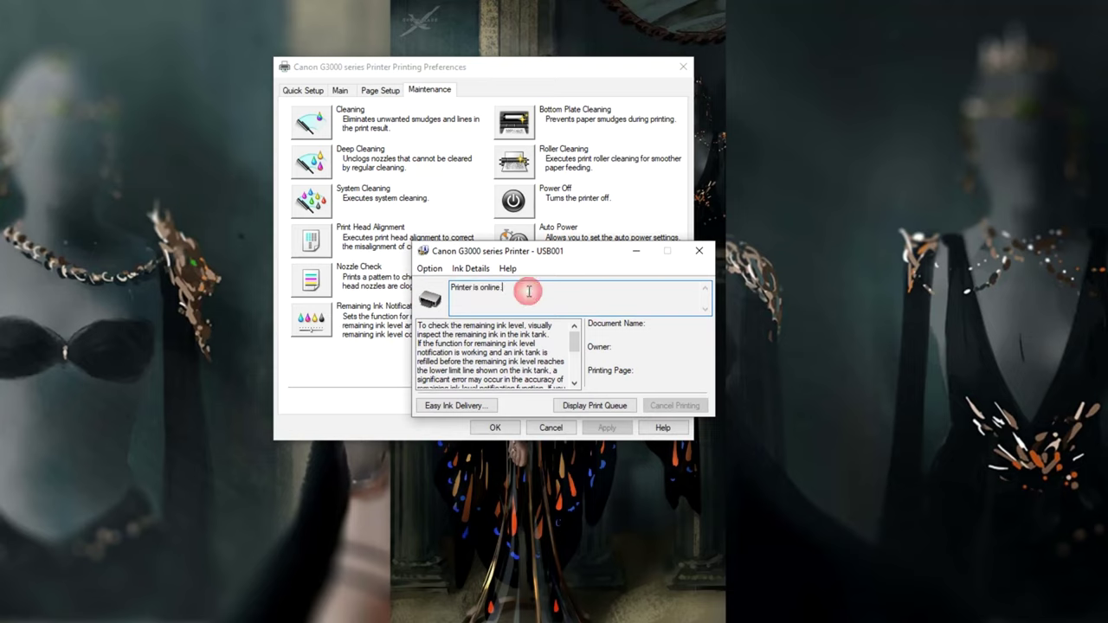
drag(524, 289, 429, 286)
click(519, 286)
click(698, 251)
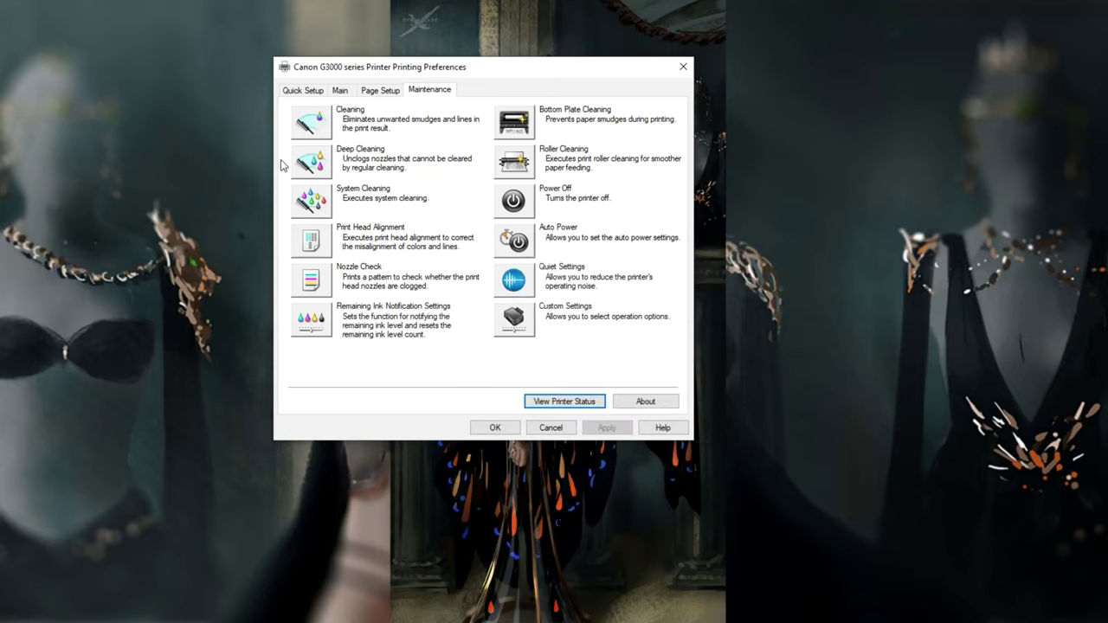
- Print a nozzle check pattern from the printer driver's maintenance functions and exit the Pattern Check
click(320, 278)
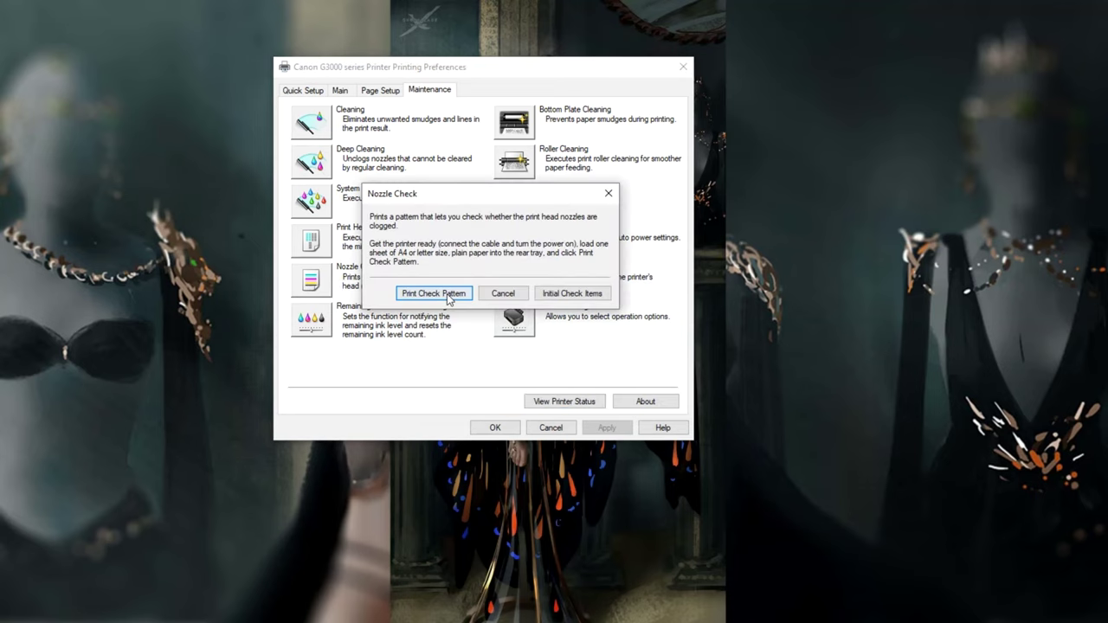
click(443, 294)
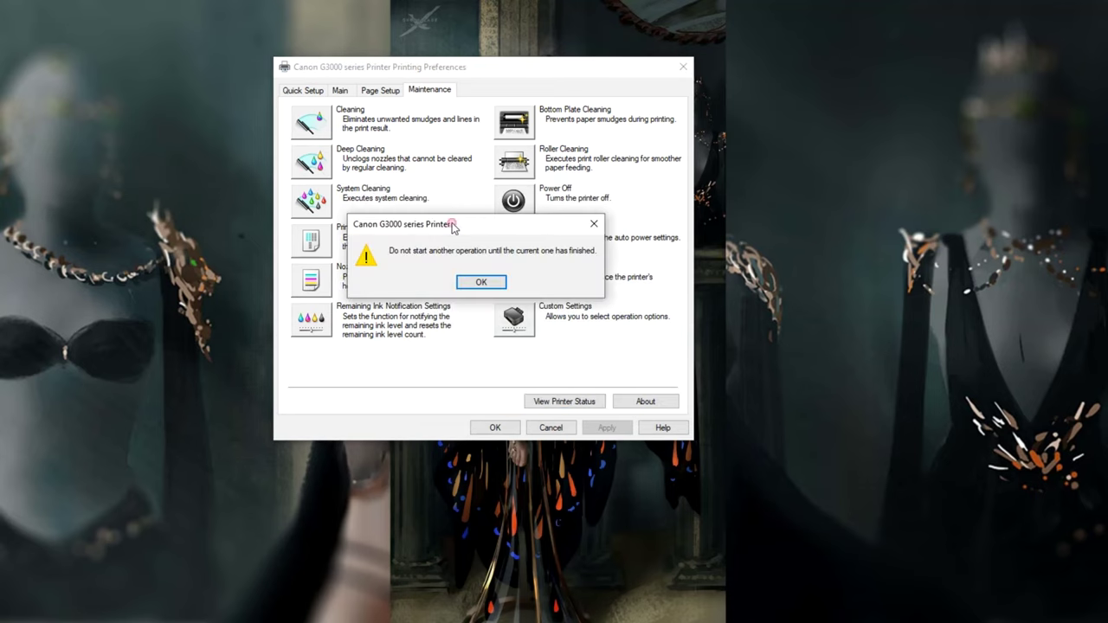
click(487, 280)
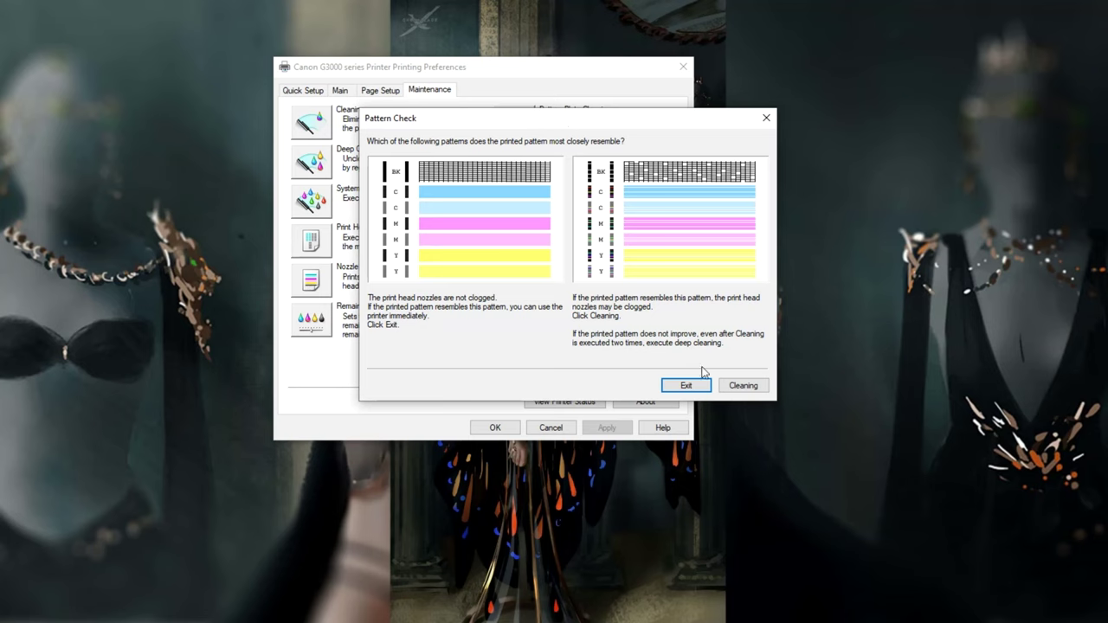
click(684, 386)
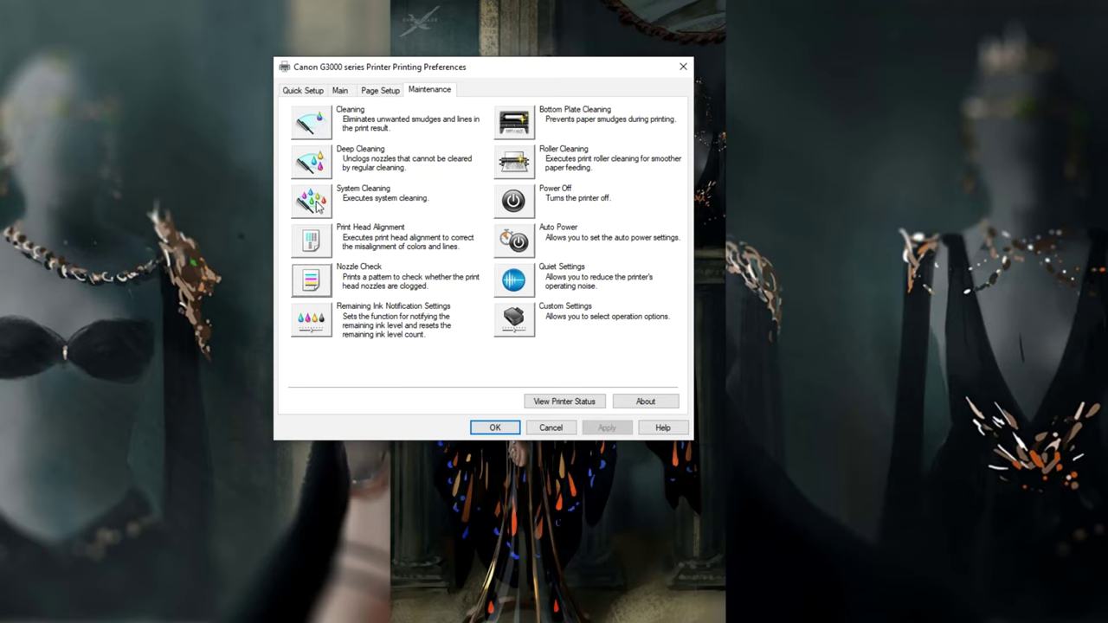
- Run a regular print head Cleaning for the Black ink group and acknowledge the notice
click(319, 129)
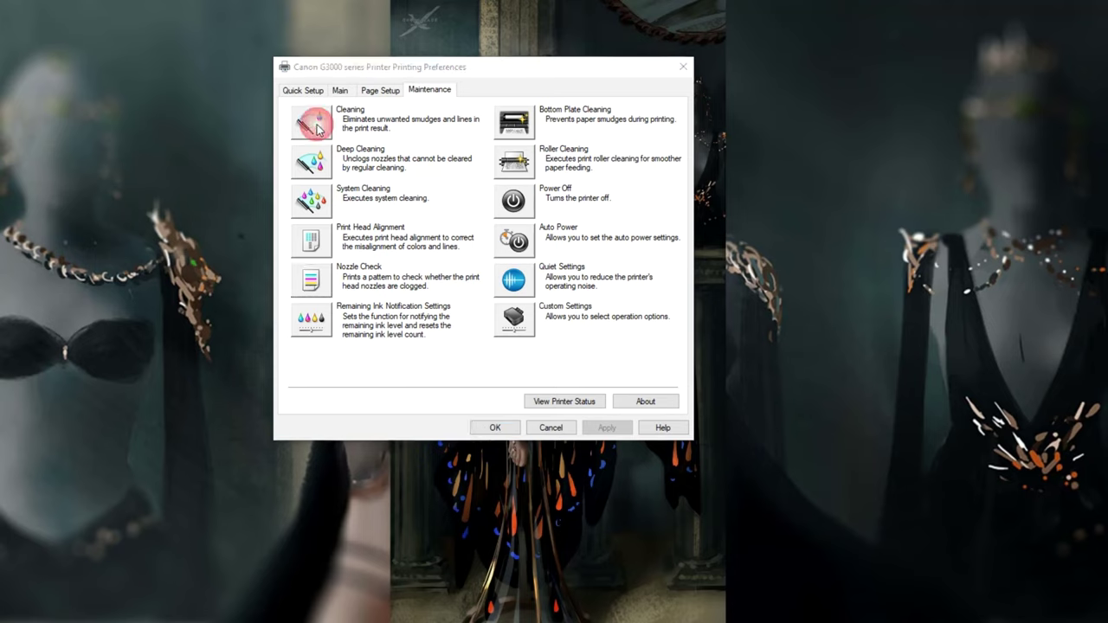
drag(313, 165, 354, 130)
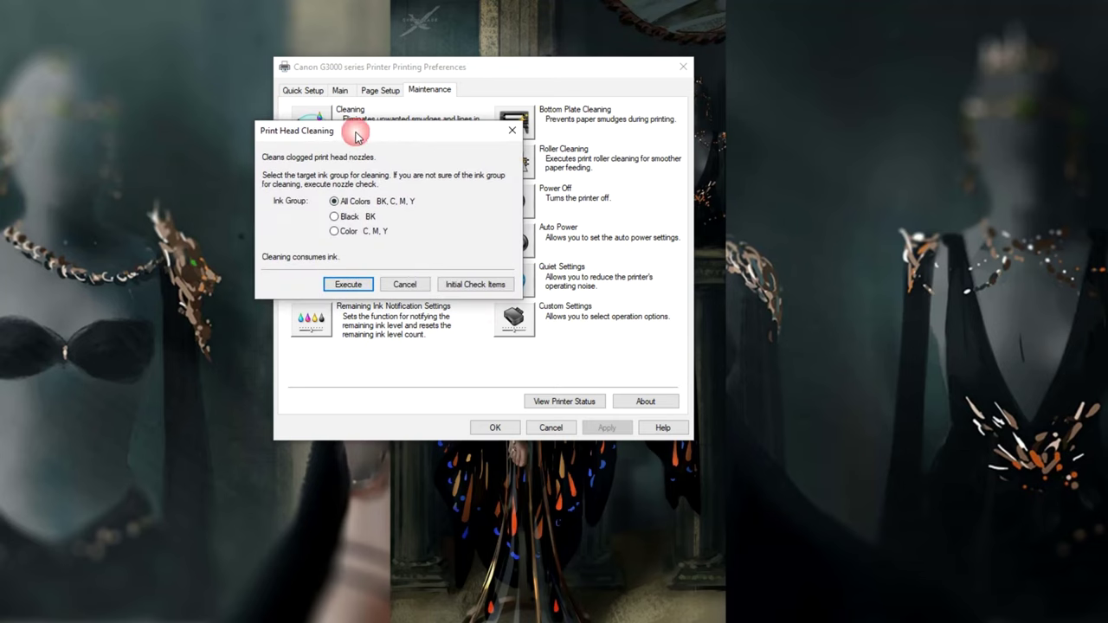
click(334, 216)
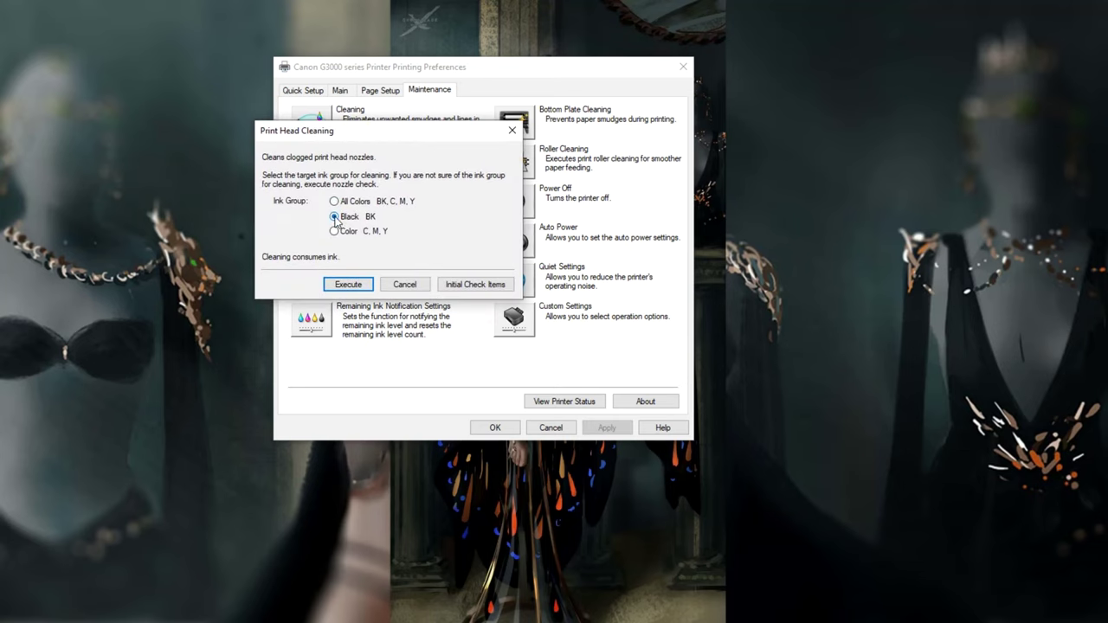
click(348, 285)
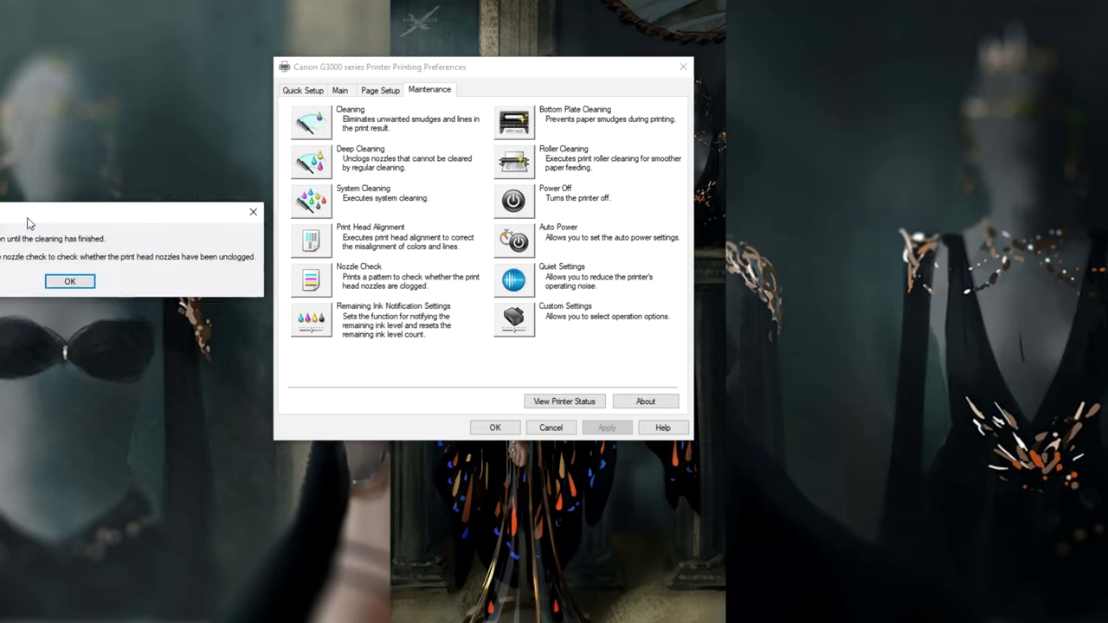
click(364, 271)
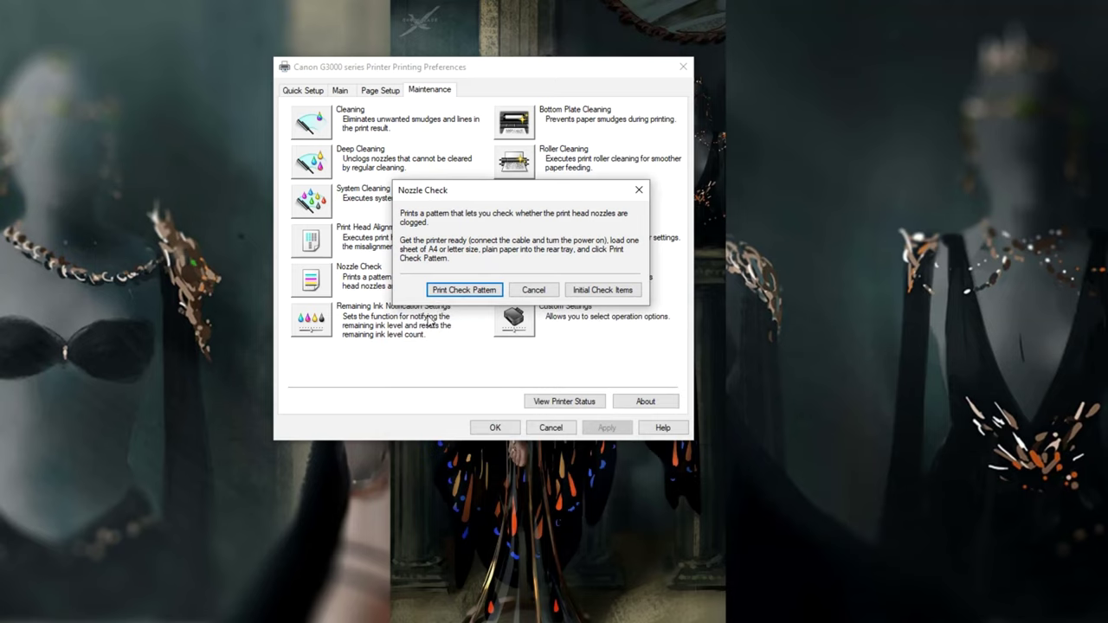
- Print the nozzle check pattern after the Black cleaning and close the pattern comparison
click(463, 293)
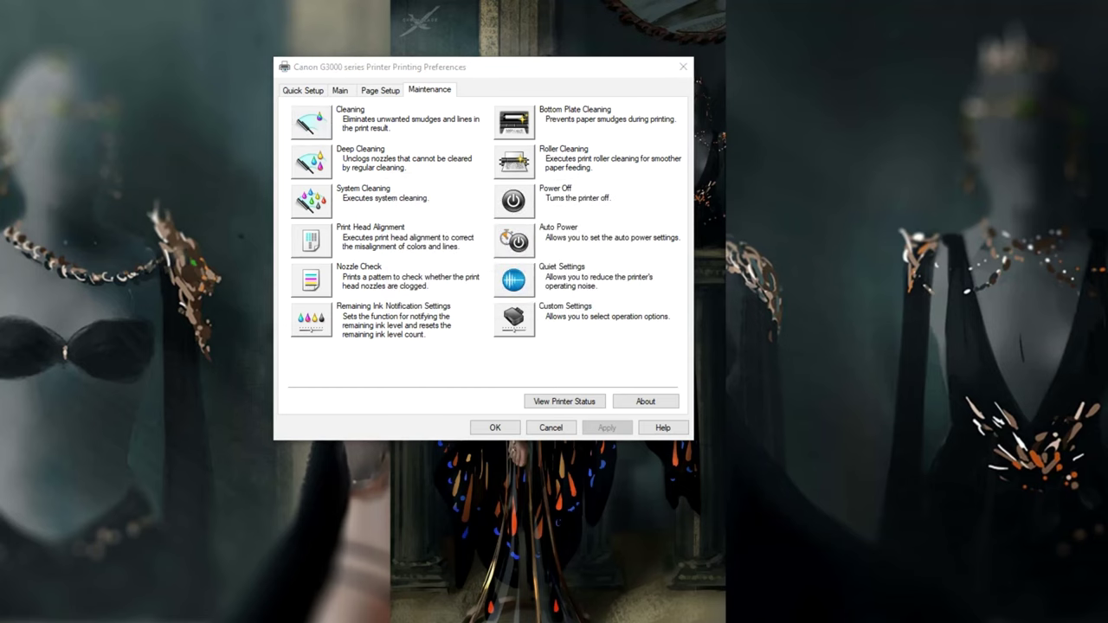
click(492, 292)
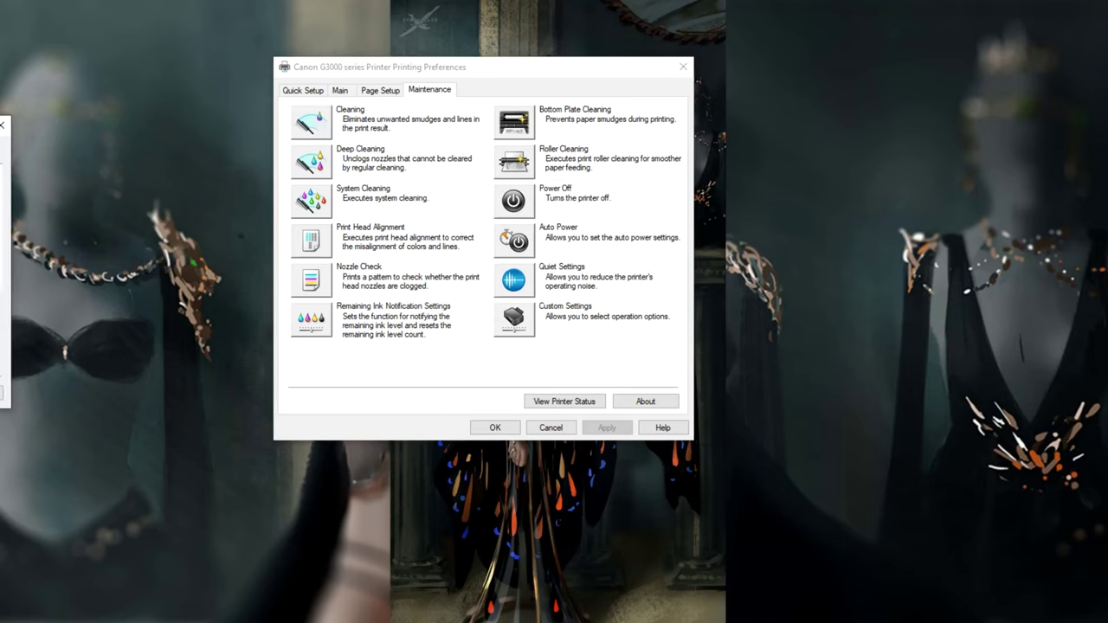
click(564, 390)
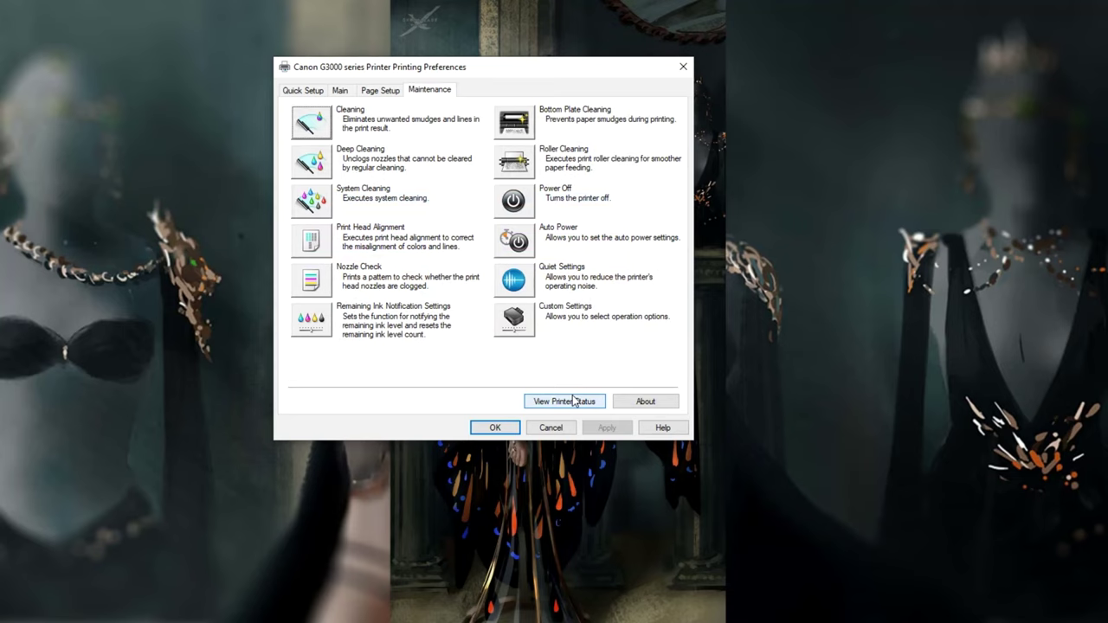
- Run System Cleaning for the Black ink group, confirm its start and acknowledge the notice
click(573, 400)
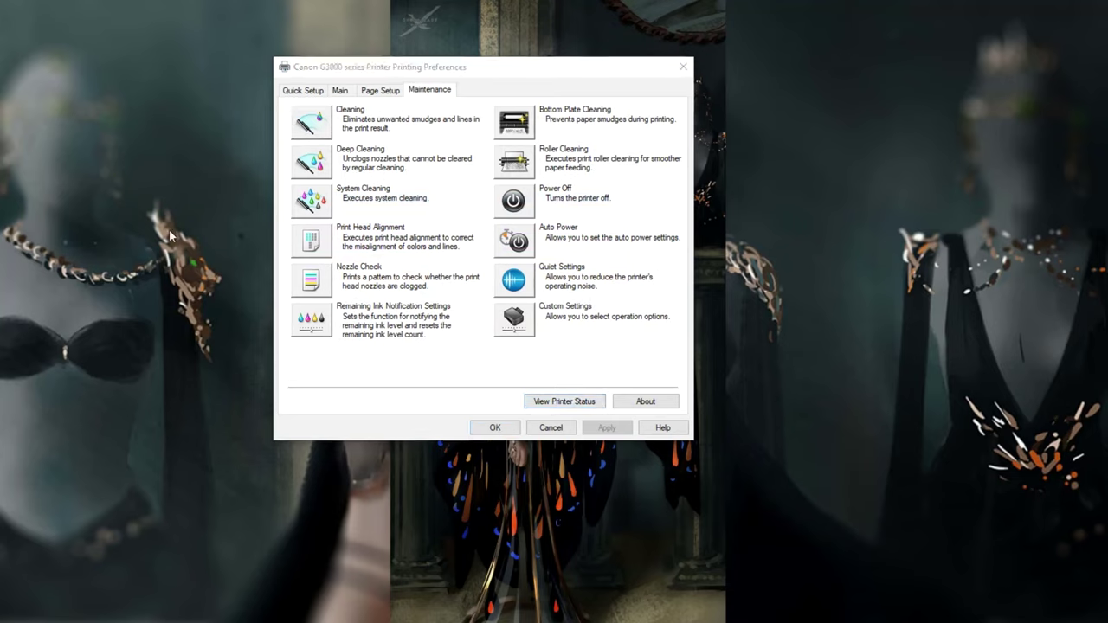
drag(31, 100, 515, 99)
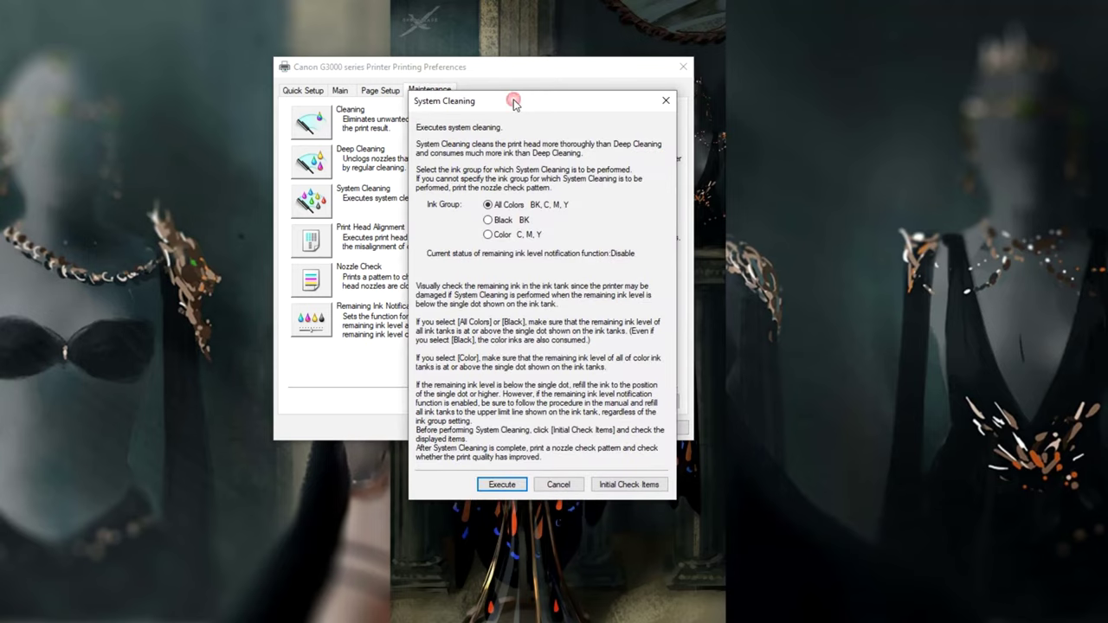
click(495, 222)
click(502, 484)
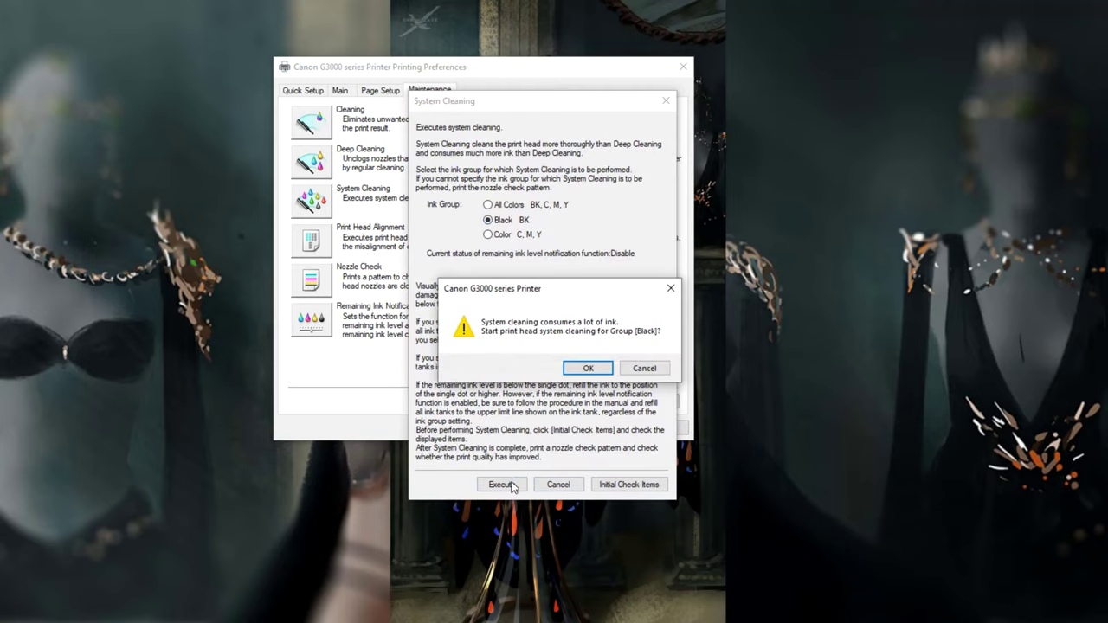
click(589, 368)
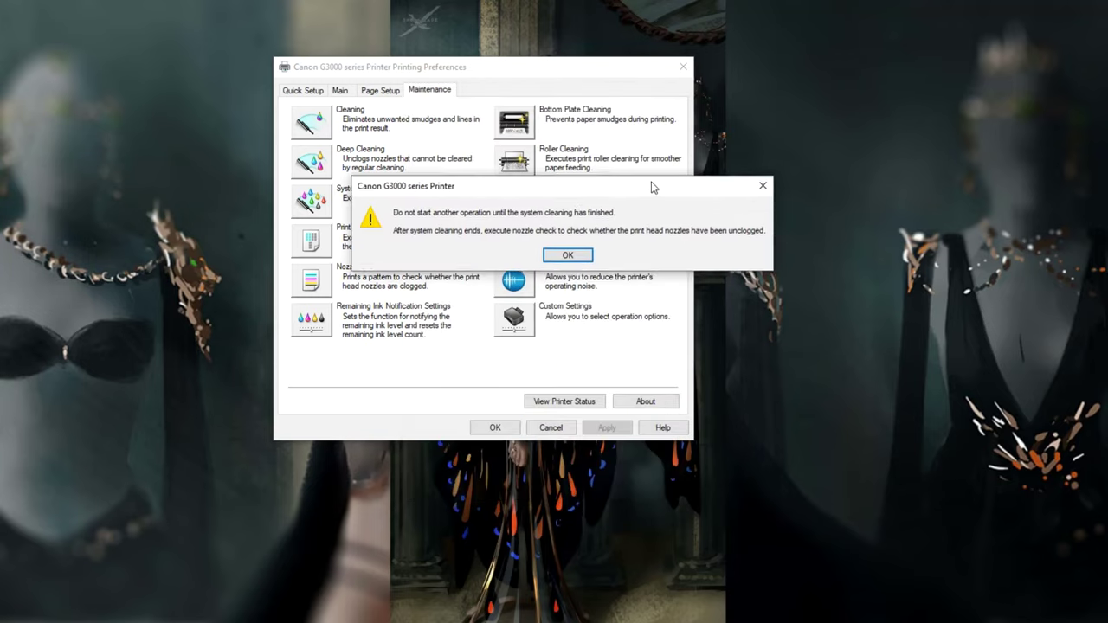
click(570, 252)
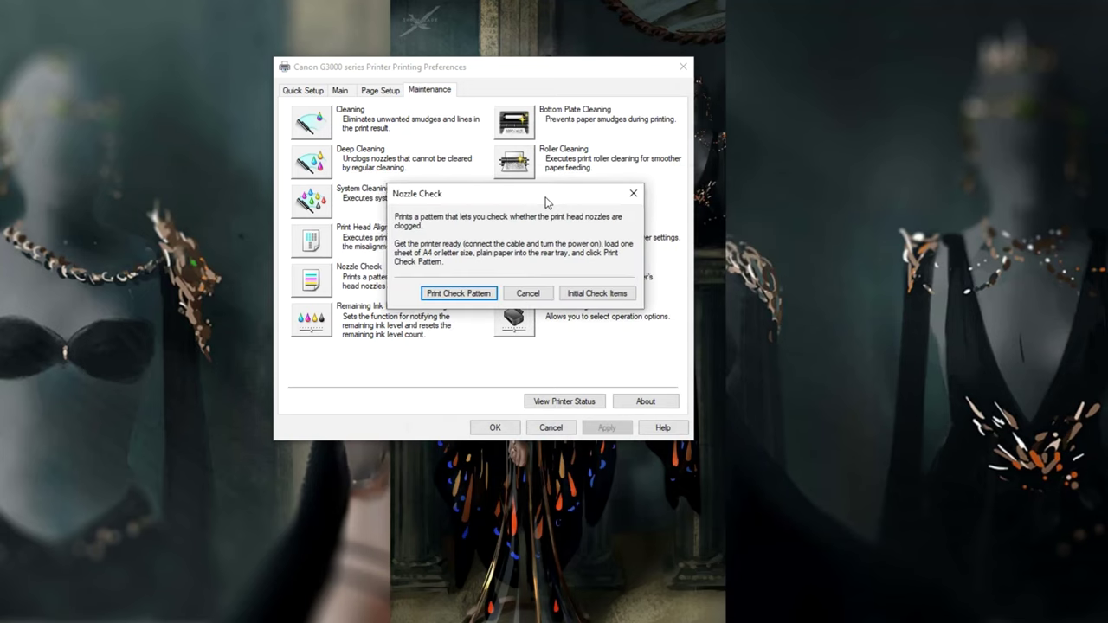
- Arrange the printer status window and the Nozzle Check dialog beside the printing preferences to monitor the system cleaning
click(495, 298)
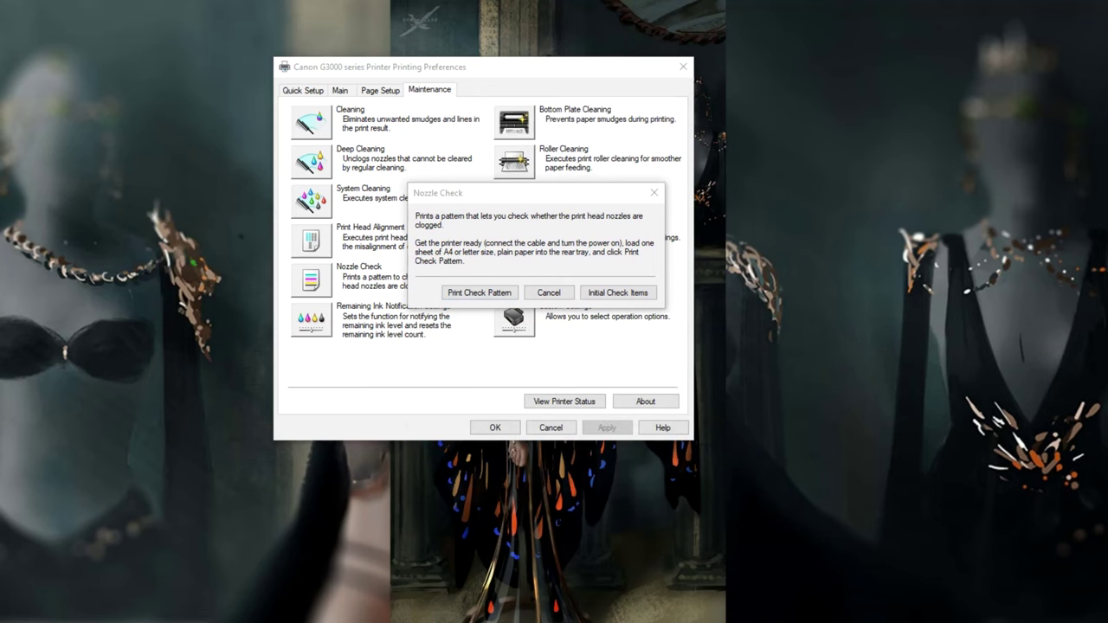
drag(11, 351, 497, 327)
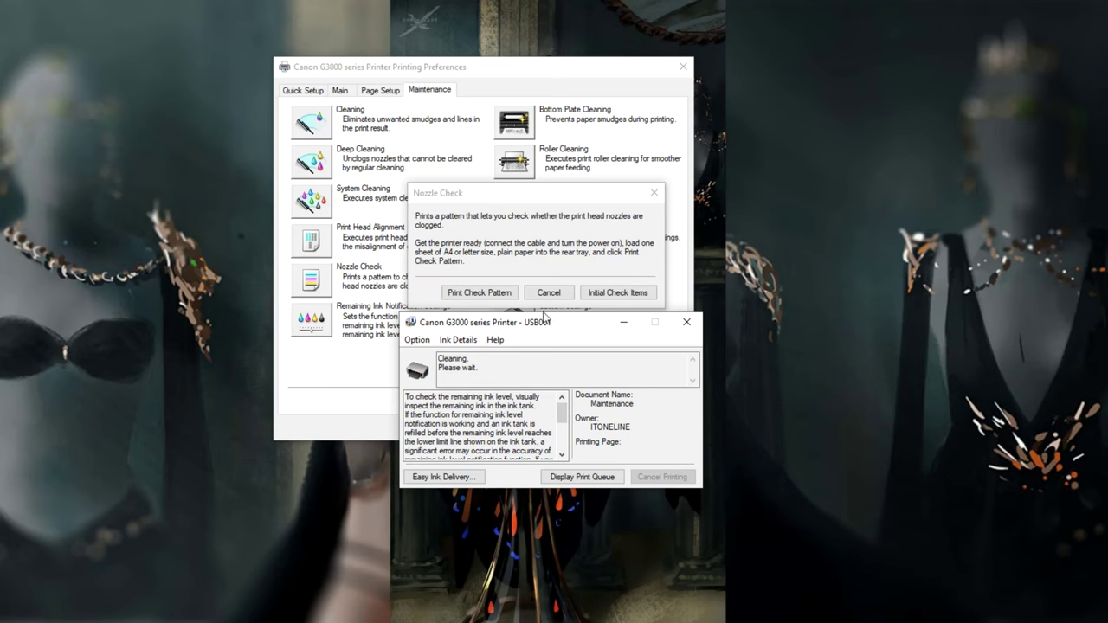
mouse_move(546, 325)
mouse_down()
mouse_move(528, 188)
mouse_move(546, 182)
mouse_move(511, 286)
mouse_move(529, 319)
mouse_up()
drag(514, 198, 491, 113)
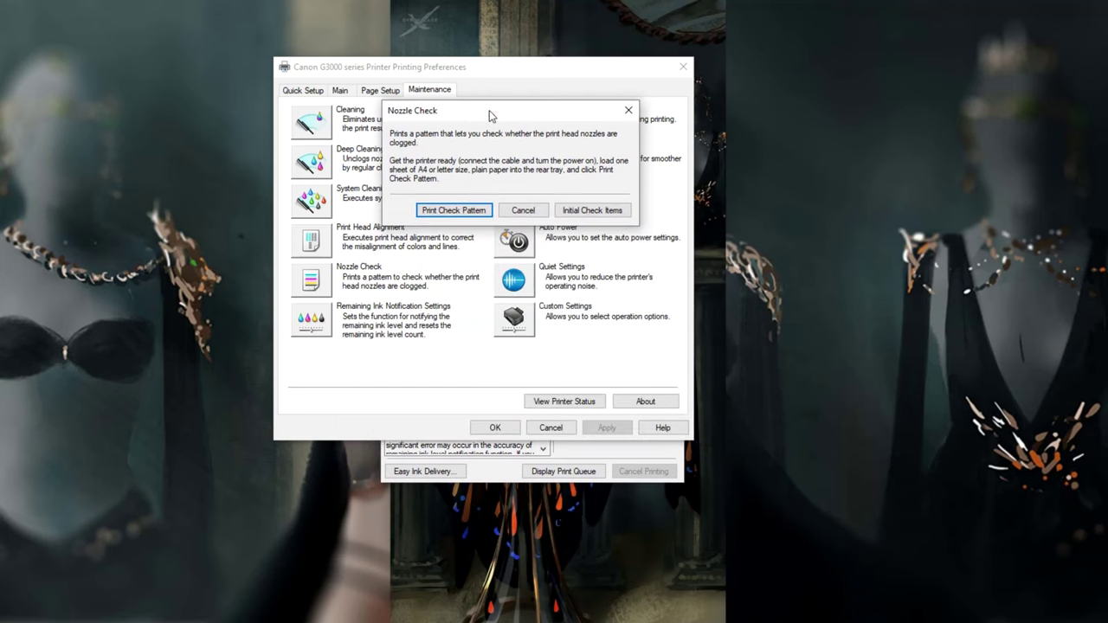
click(481, 476)
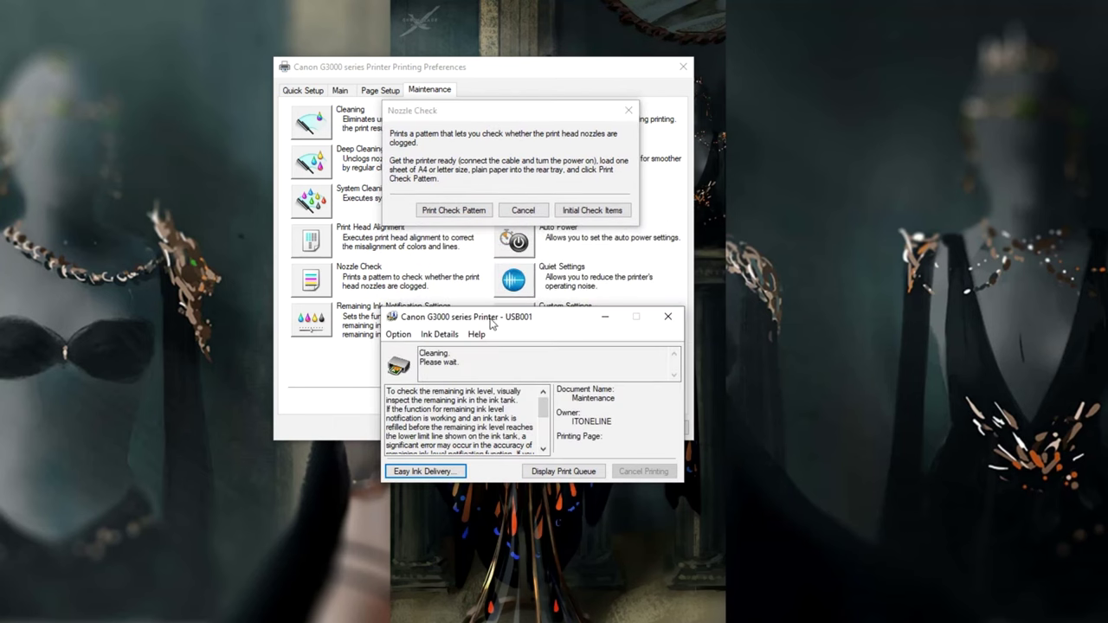
drag(494, 323, 820, 73)
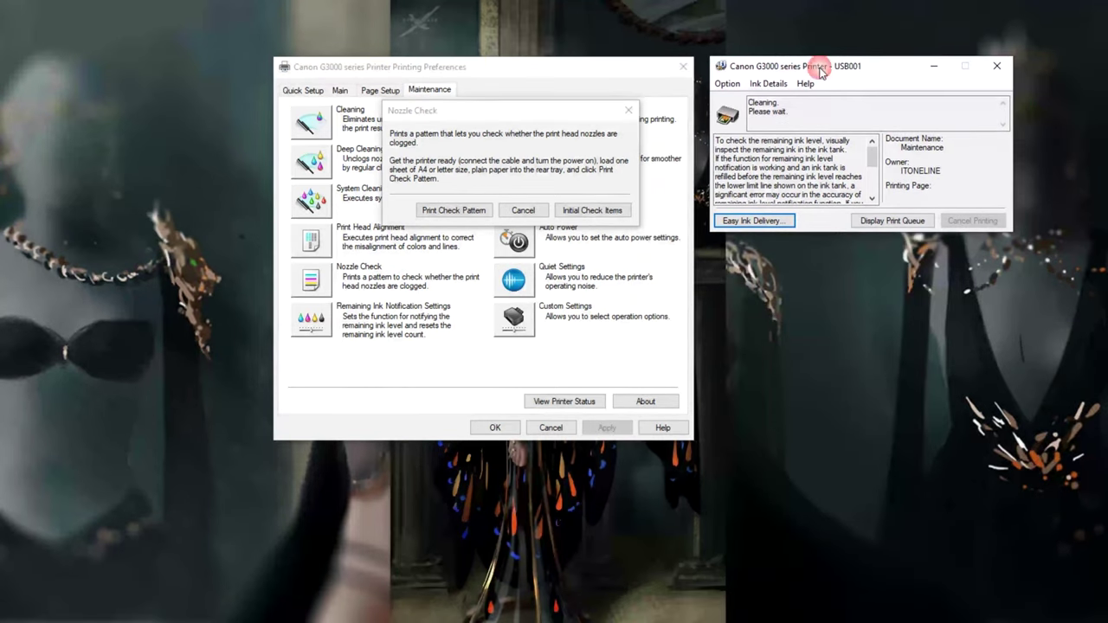
click(472, 74)
drag(448, 111, 782, 257)
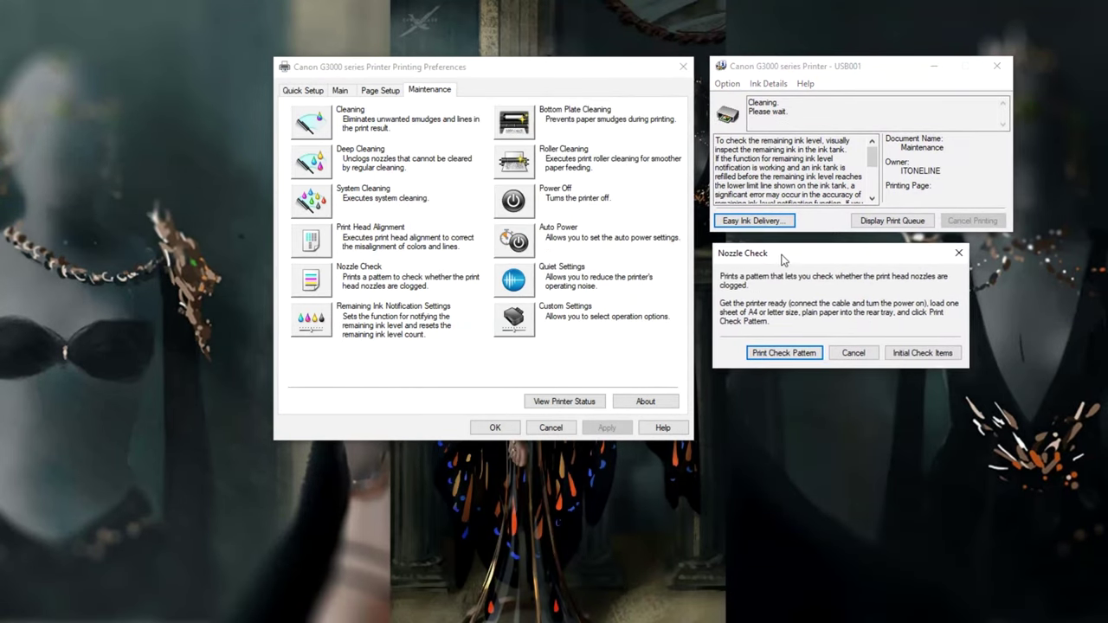
click(776, 446)
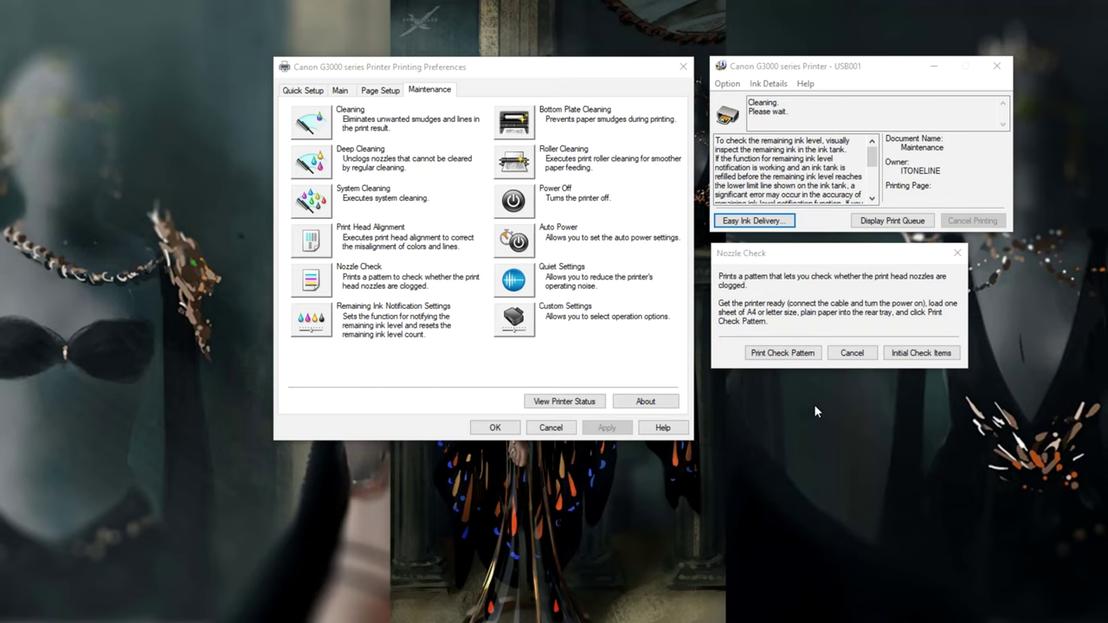
- Send the nozzle check pattern to the printer while the system cleaning job is still running
click(781, 353)
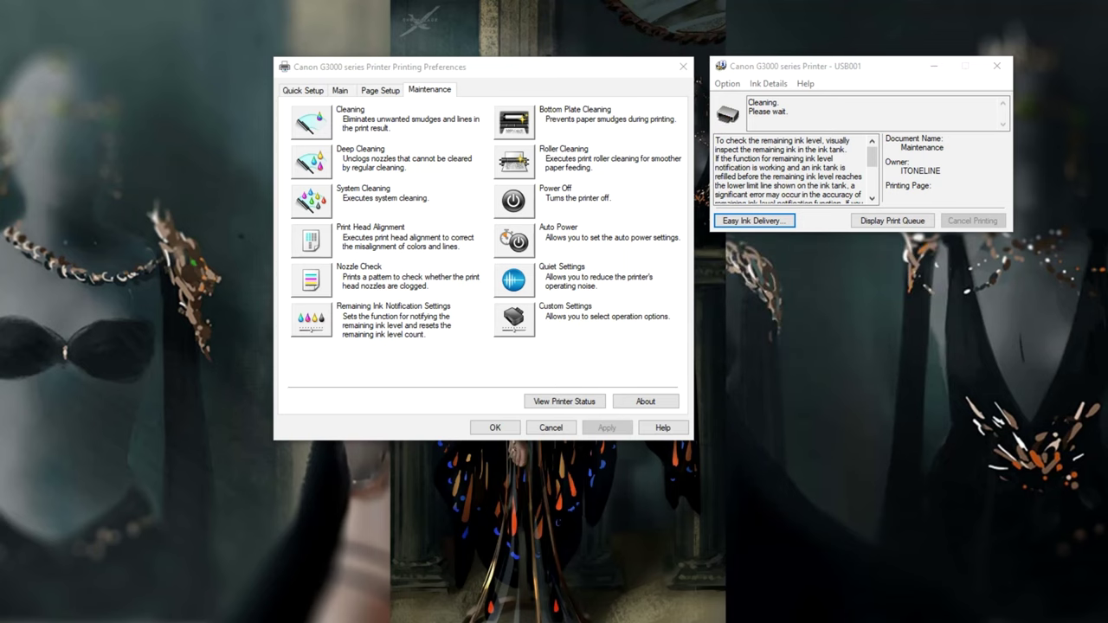
click(559, 279)
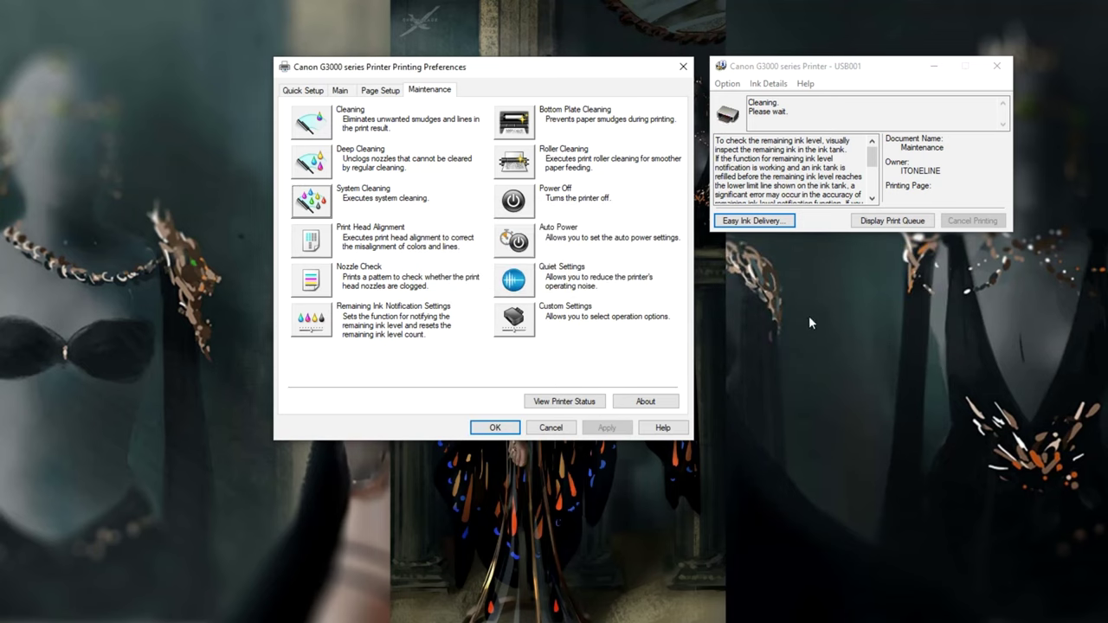
- Display the print queue from the printer status window and cancel both Maintenance documents in it
drag(785, 74, 430, 154)
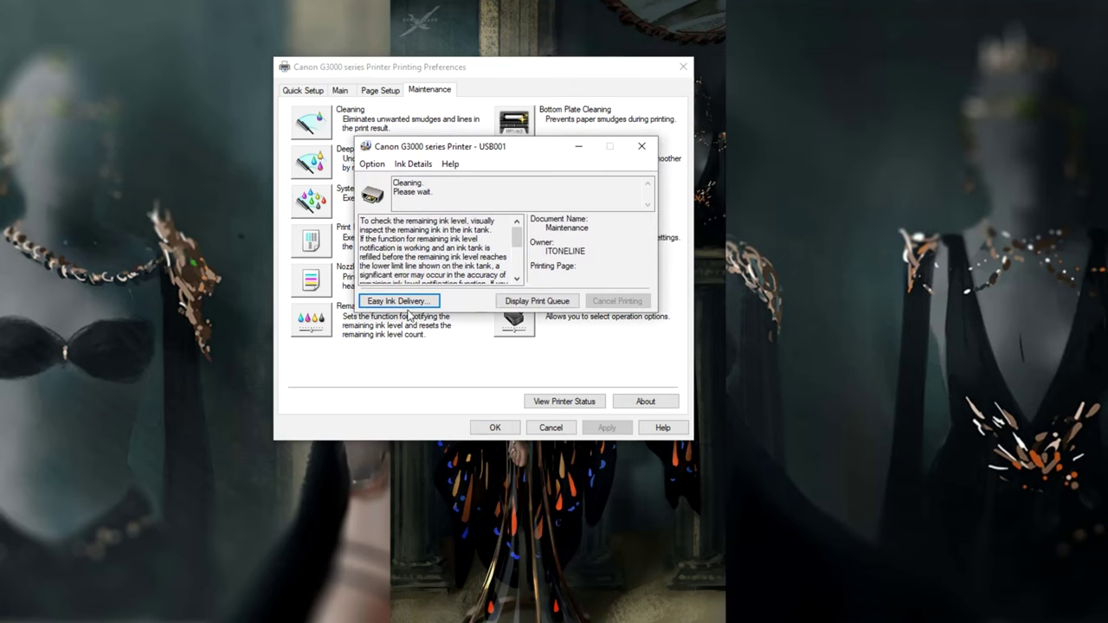
click(401, 302)
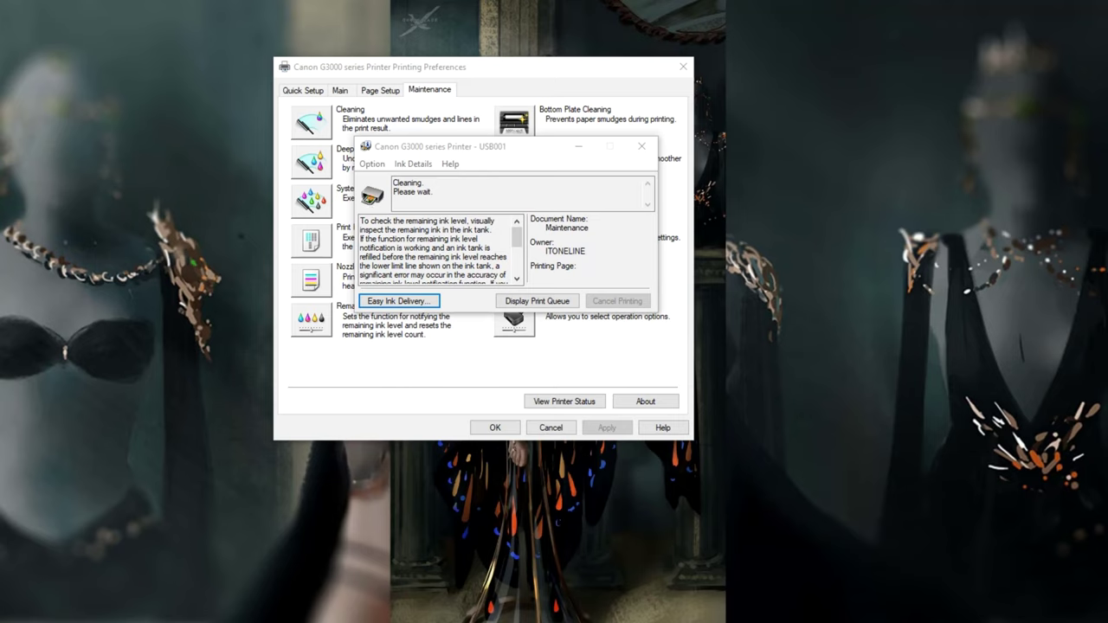
click(512, 303)
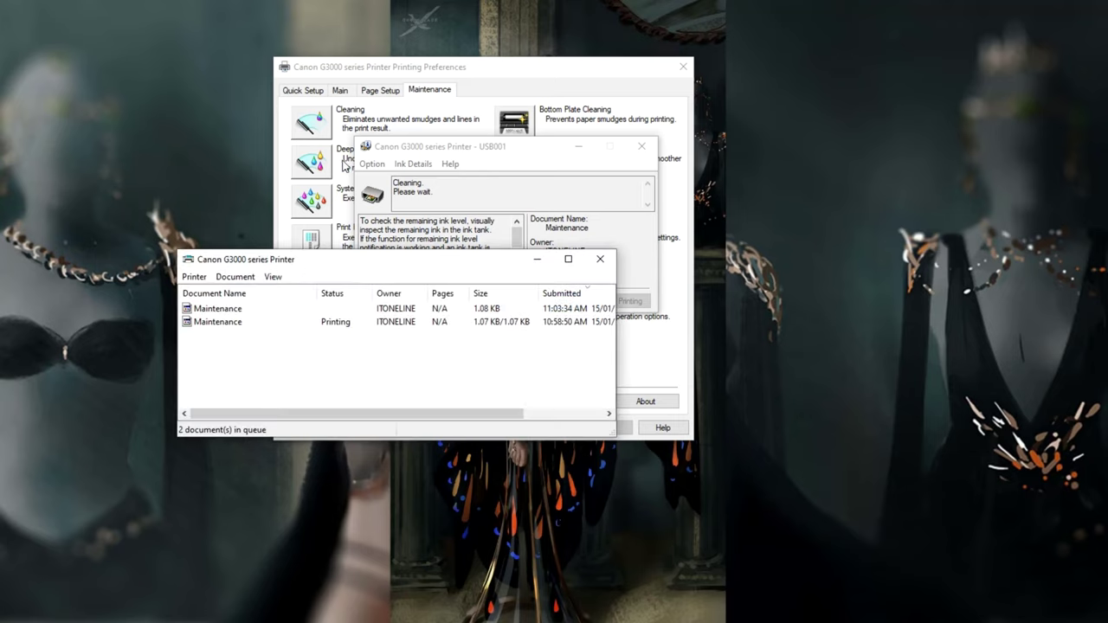
drag(218, 338, 224, 312)
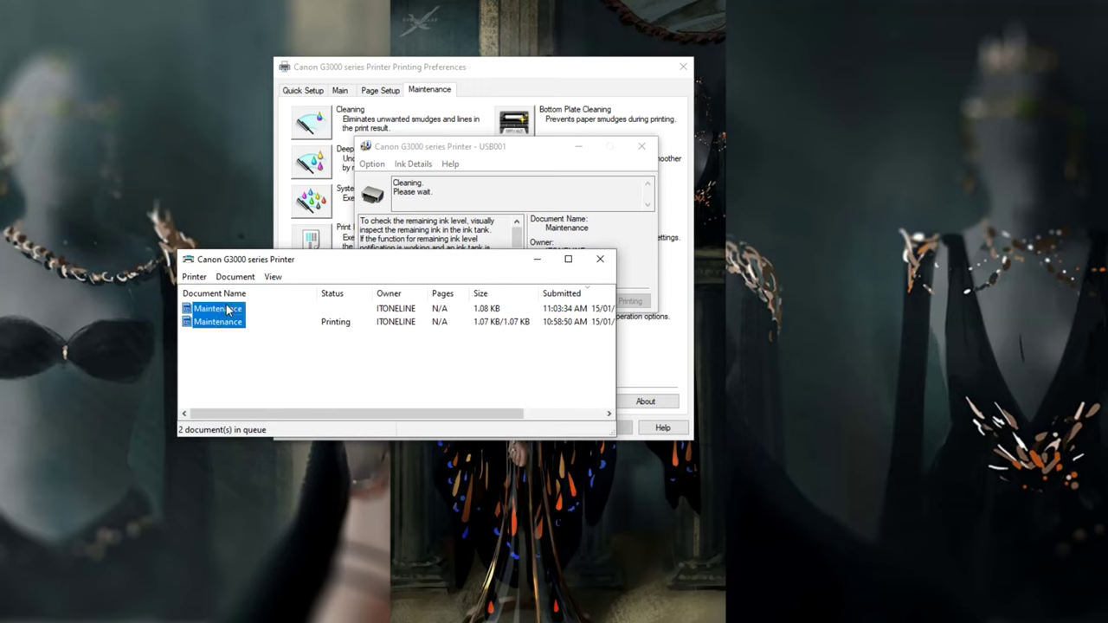
right_click(226, 308)
click(260, 344)
right_click(230, 317)
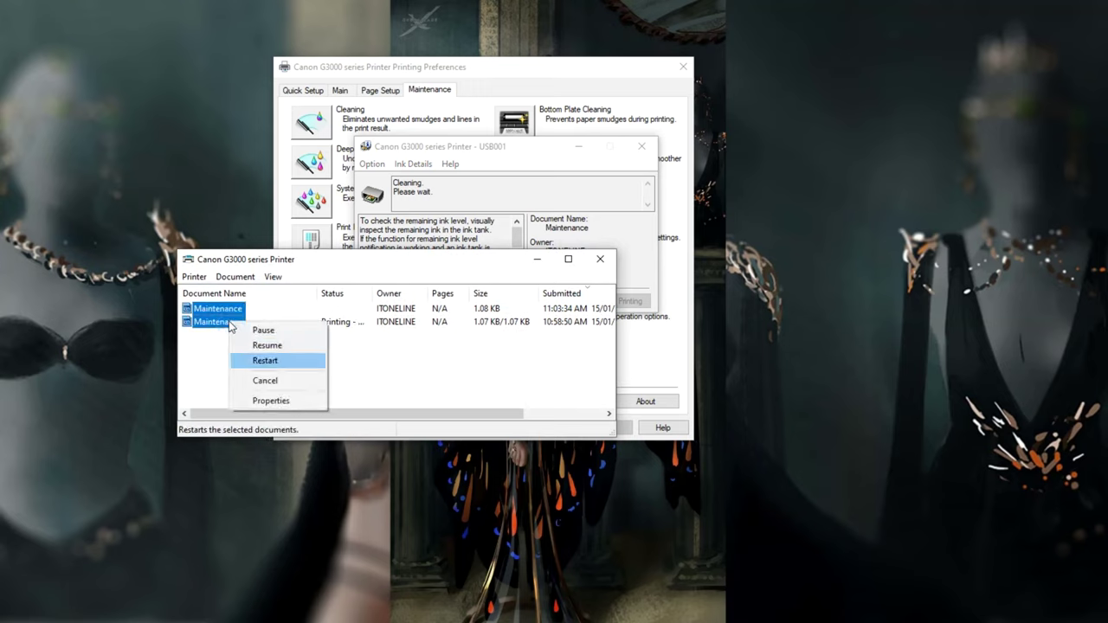
click(260, 381)
click(587, 329)
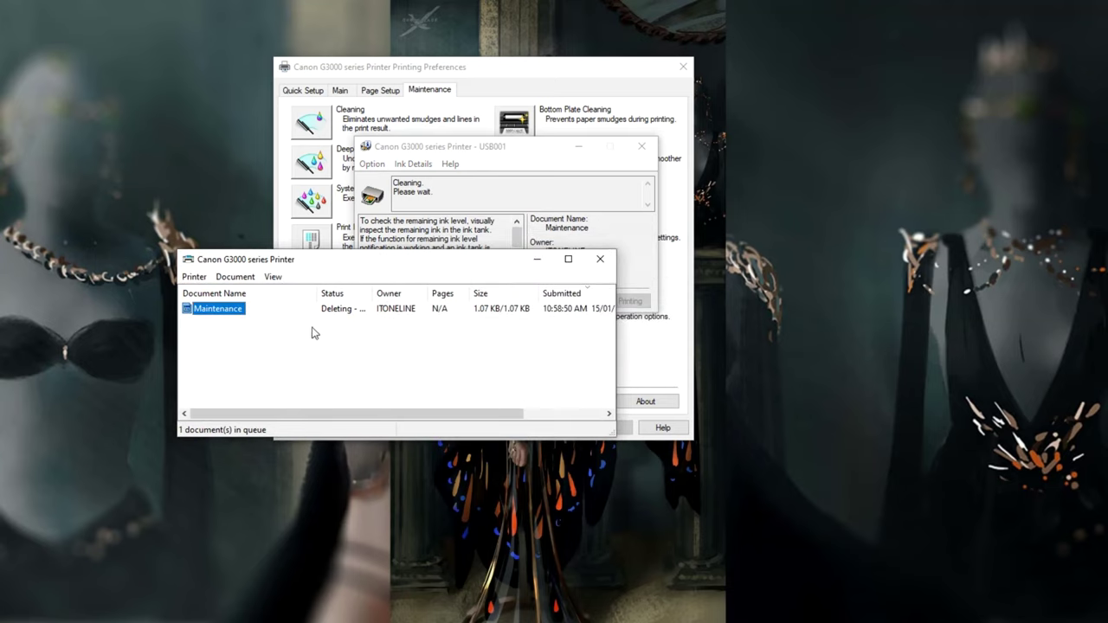
- Cancel the remaining Maintenance document again and confirm each cancellation to clear the print queue
drag(520, 413, 404, 413)
right_click(240, 312)
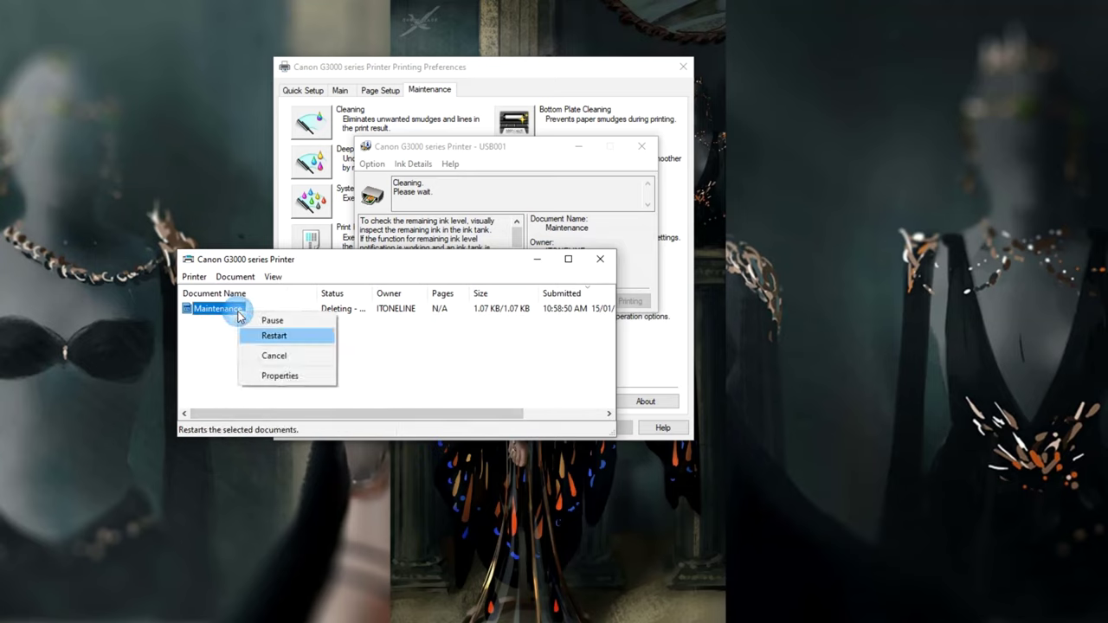
click(273, 356)
click(587, 326)
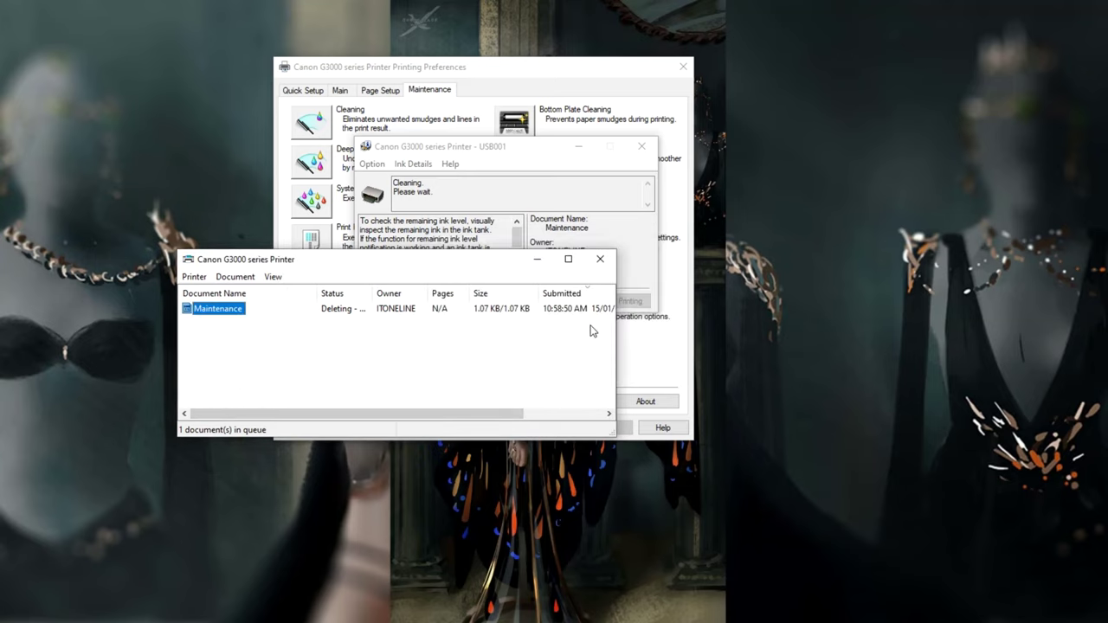
right_click(223, 310)
click(260, 354)
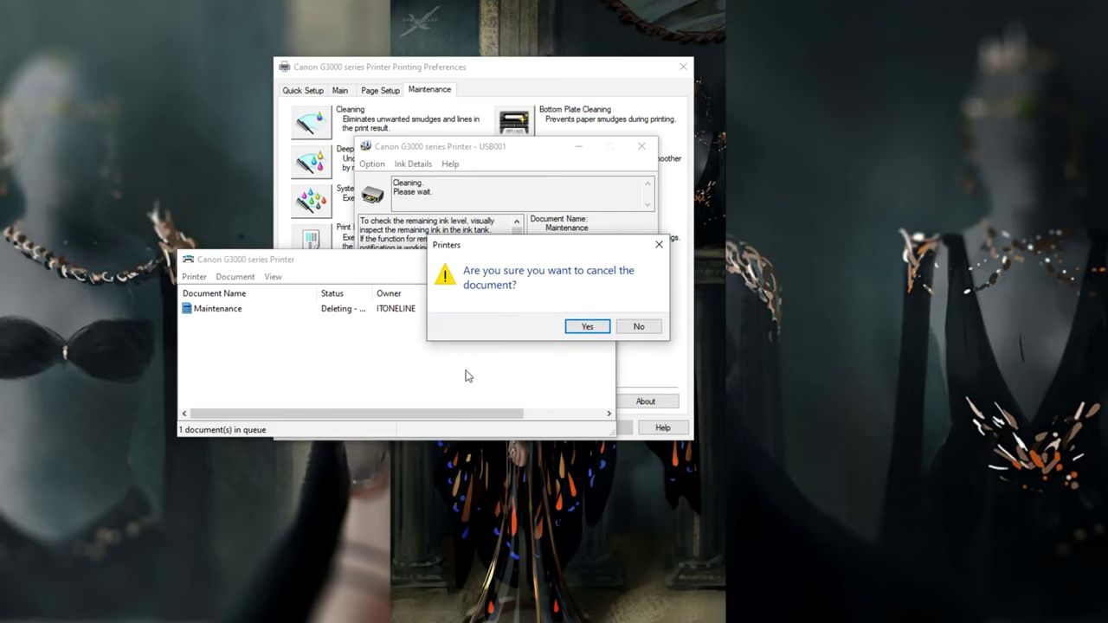
click(587, 327)
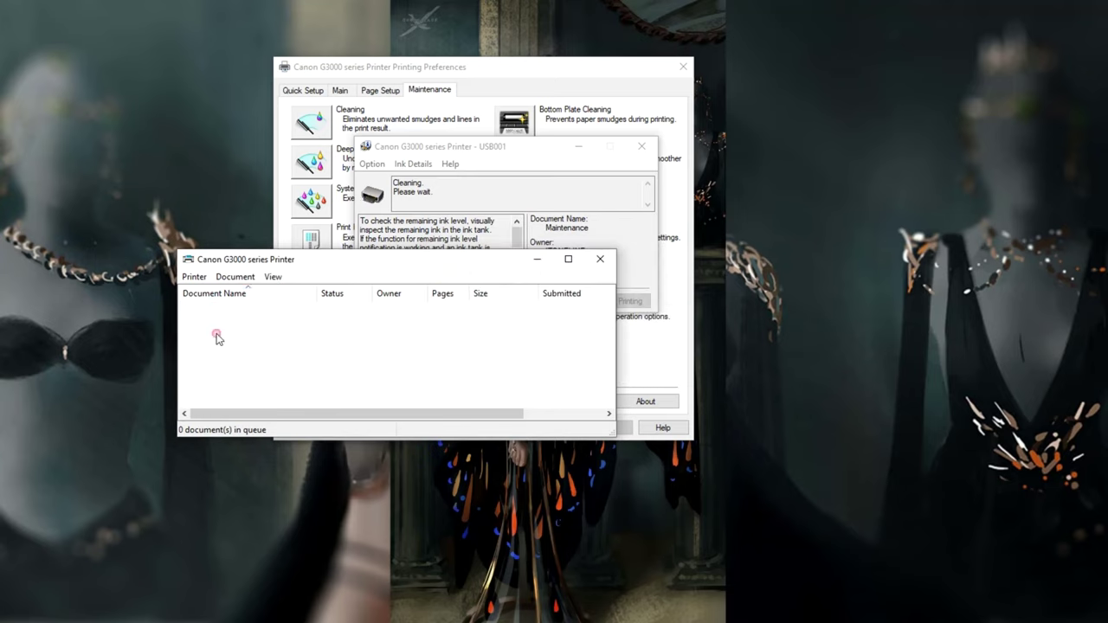
right_click(215, 333)
click(198, 335)
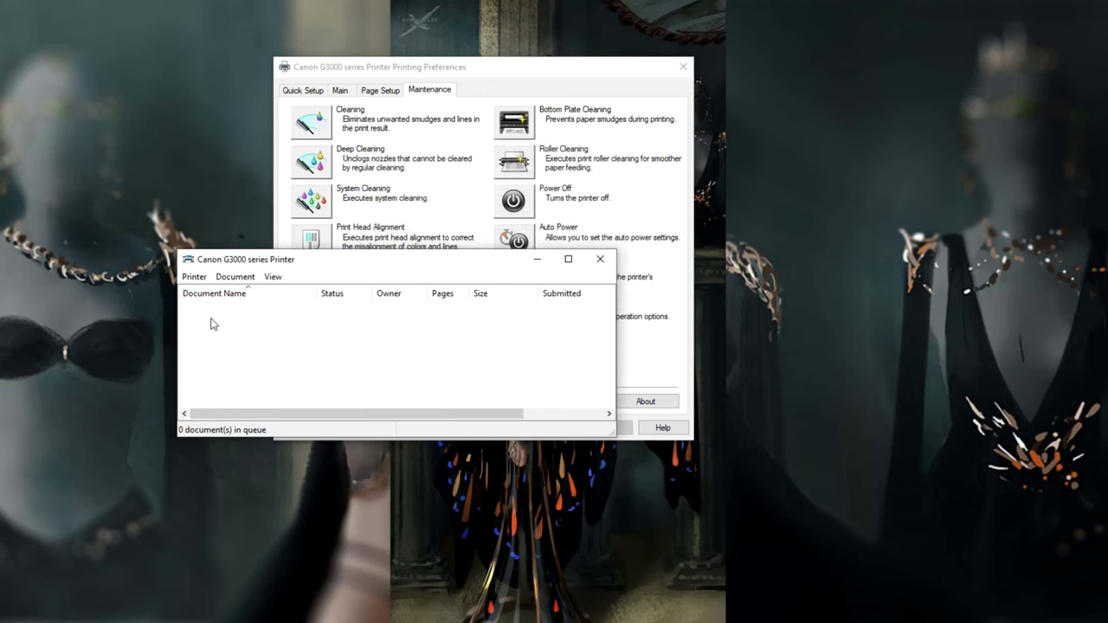
- Move the empty print queue window aside and print a new nozzle check pattern
drag(448, 277, 482, 360)
click(321, 279)
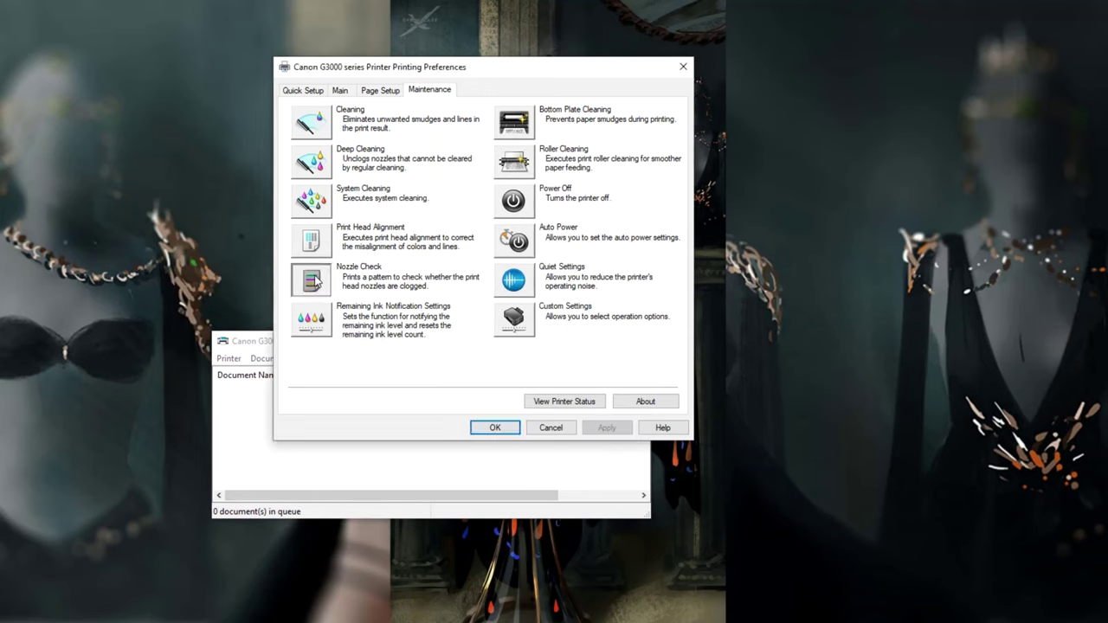
click(337, 281)
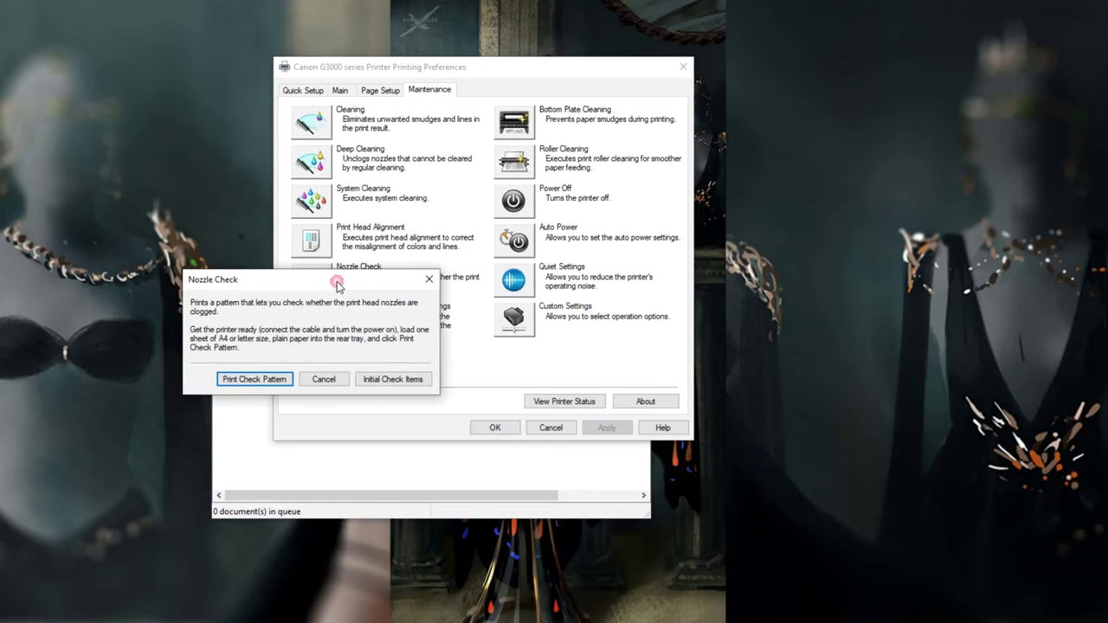
click(267, 381)
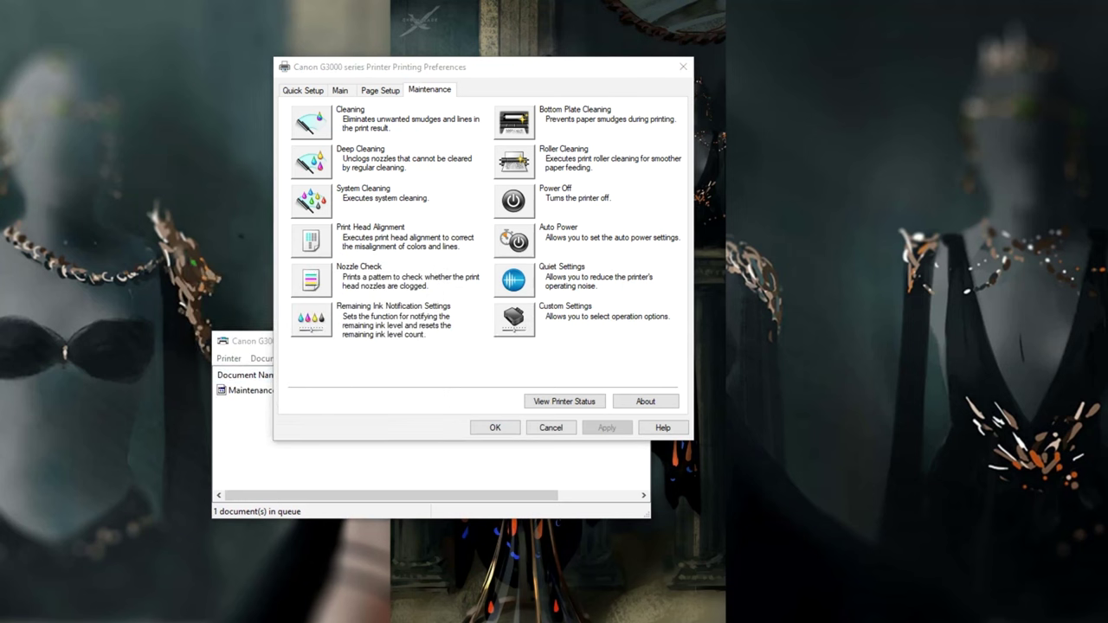
click(352, 272)
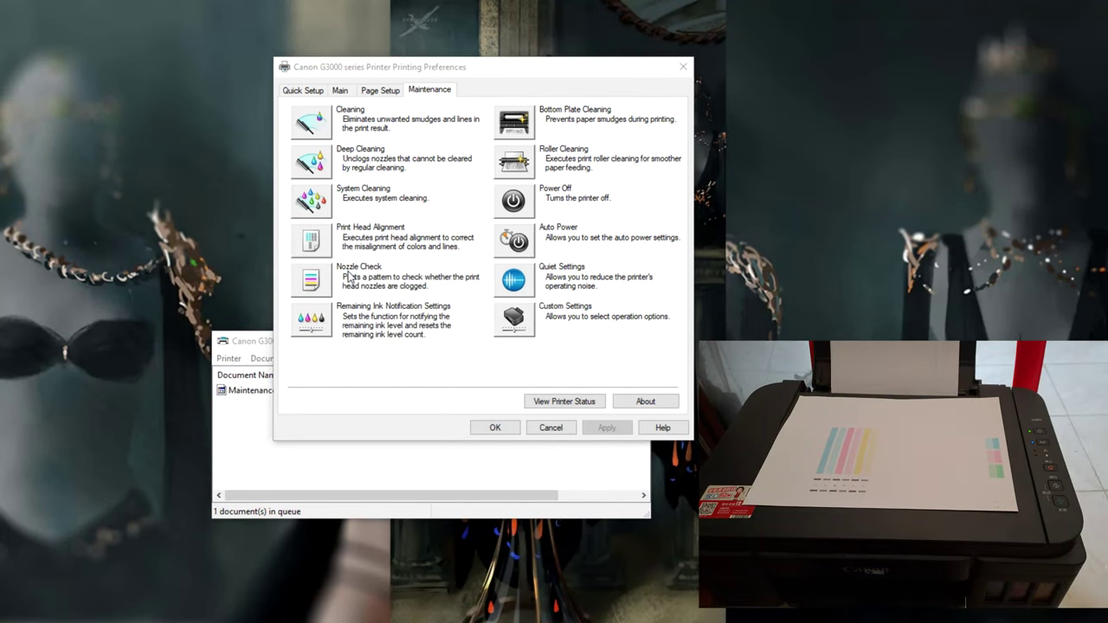